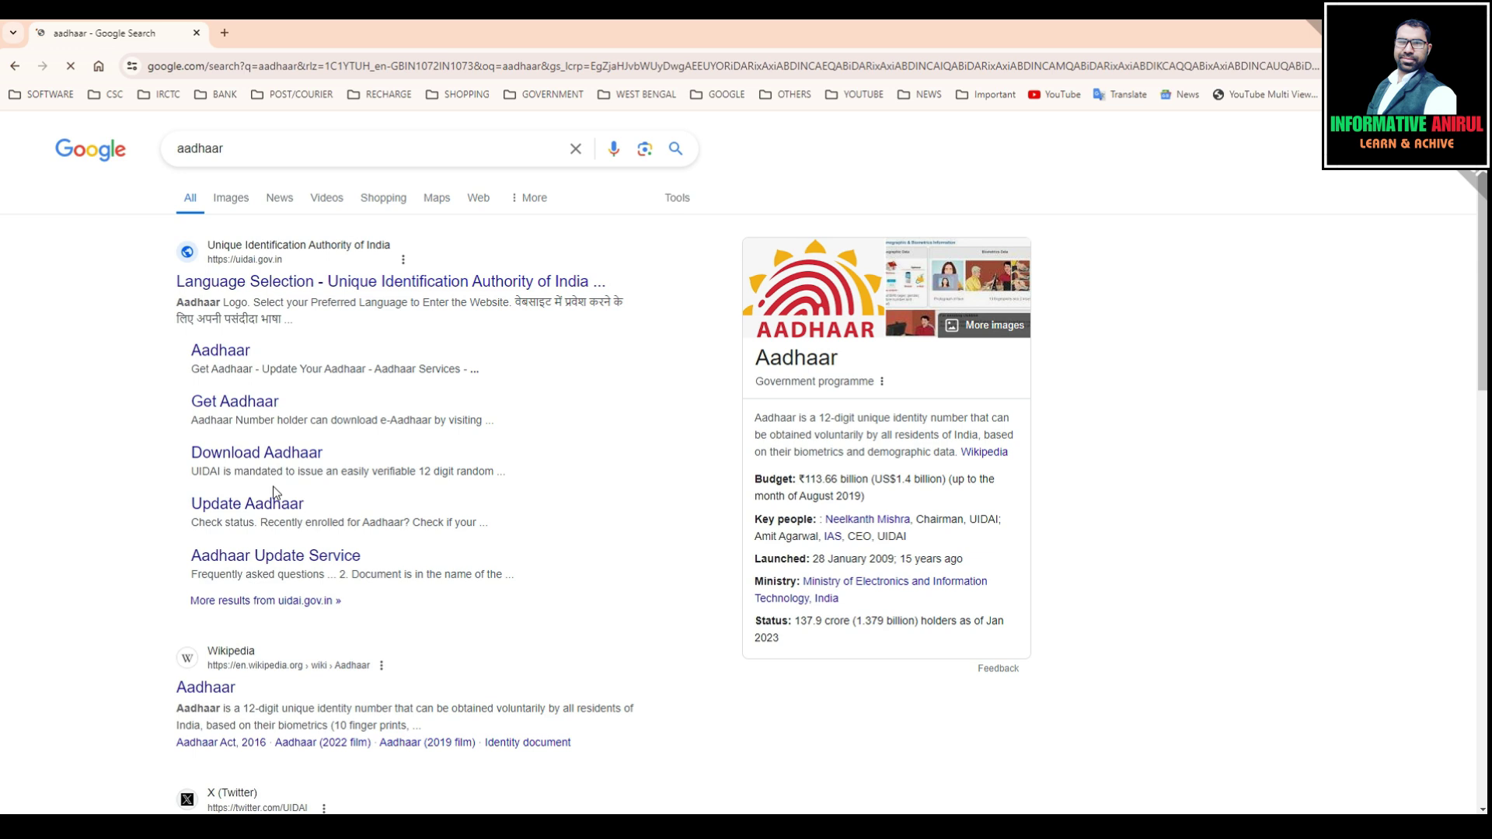
# - Open the UIDAI website from the Aadhaar search results and go to its Order Aadhaar PVC Card service
pyautogui.click(221, 351)
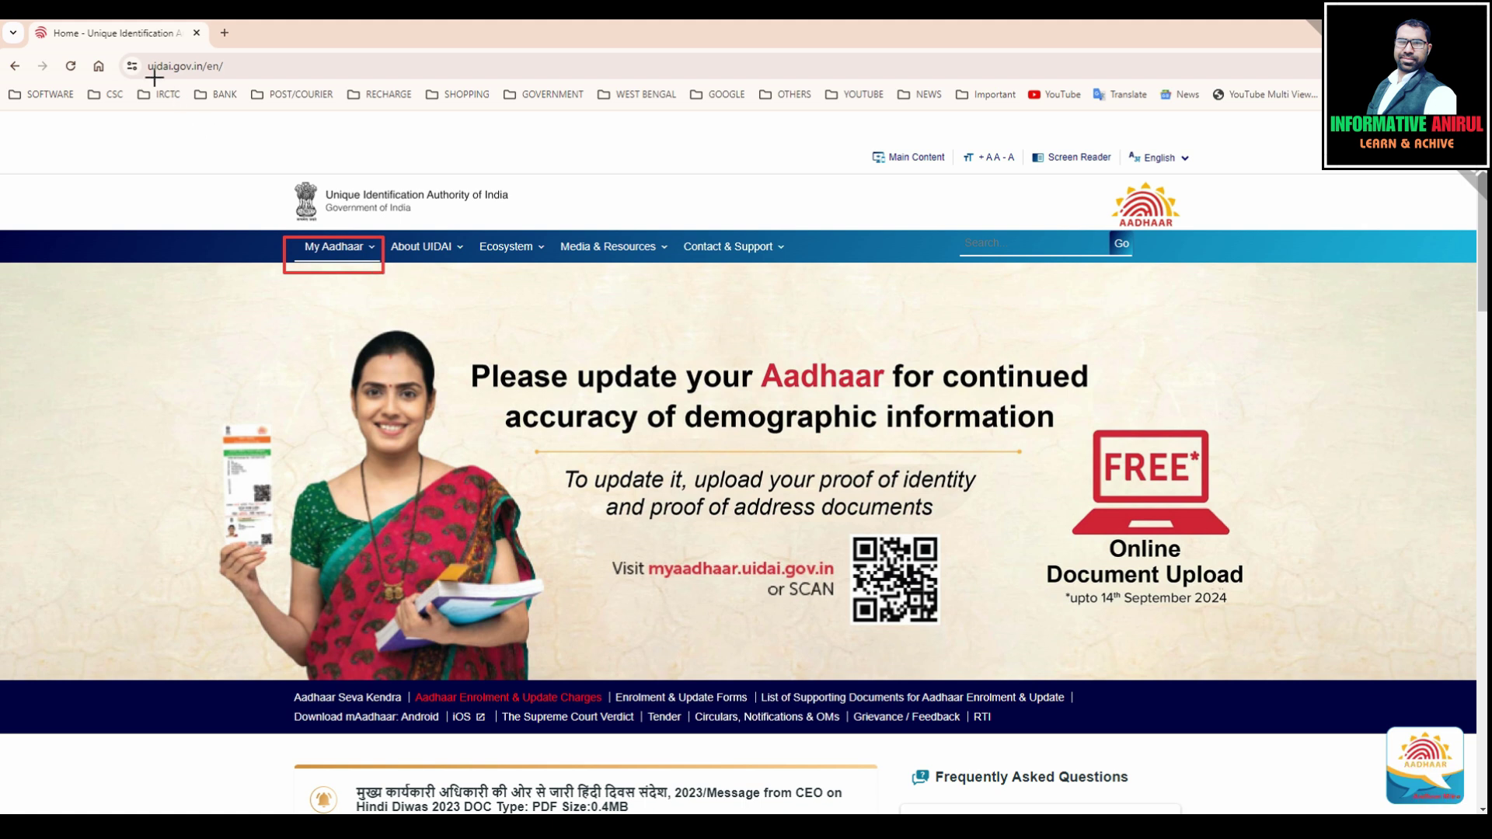
pyautogui.moveTo(132, 51); pyautogui.dragTo(245, 77)
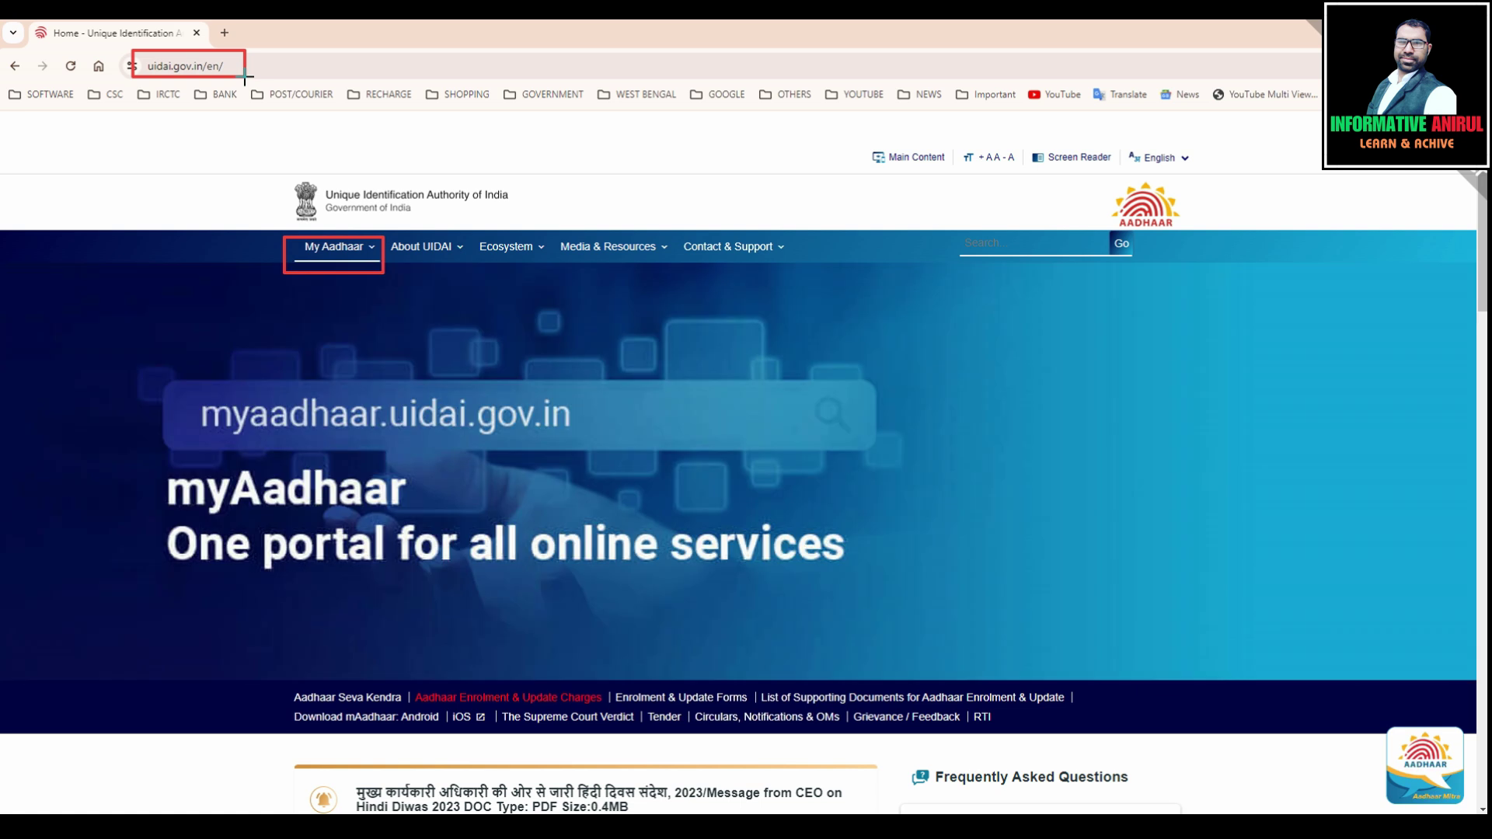
pyautogui.moveTo(343, 248)
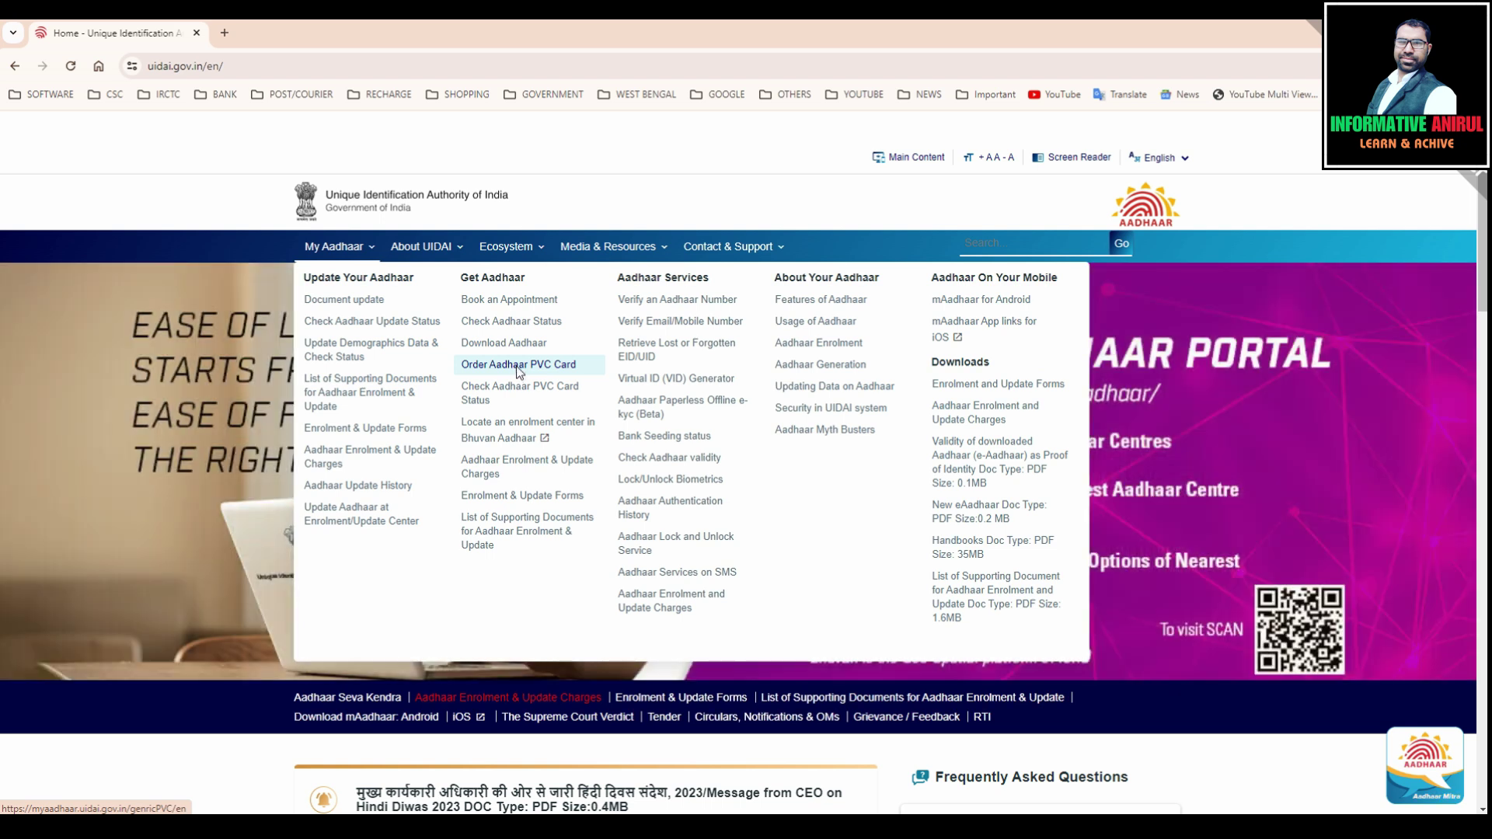
pyautogui.click(518, 371)
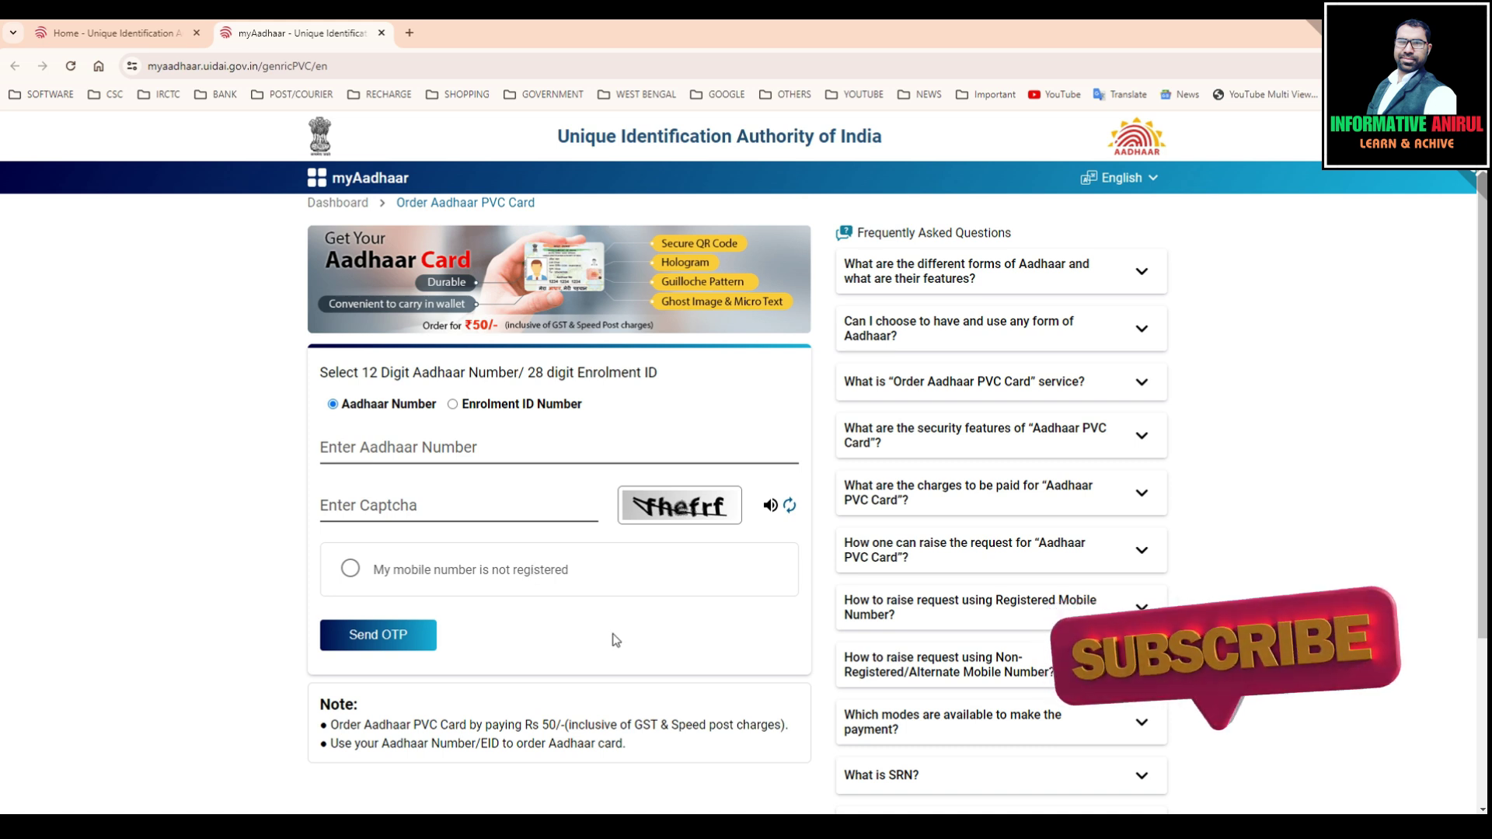
pyautogui.scroll(-1, 612, 634)
pyautogui.scroll(1, 425, 517)
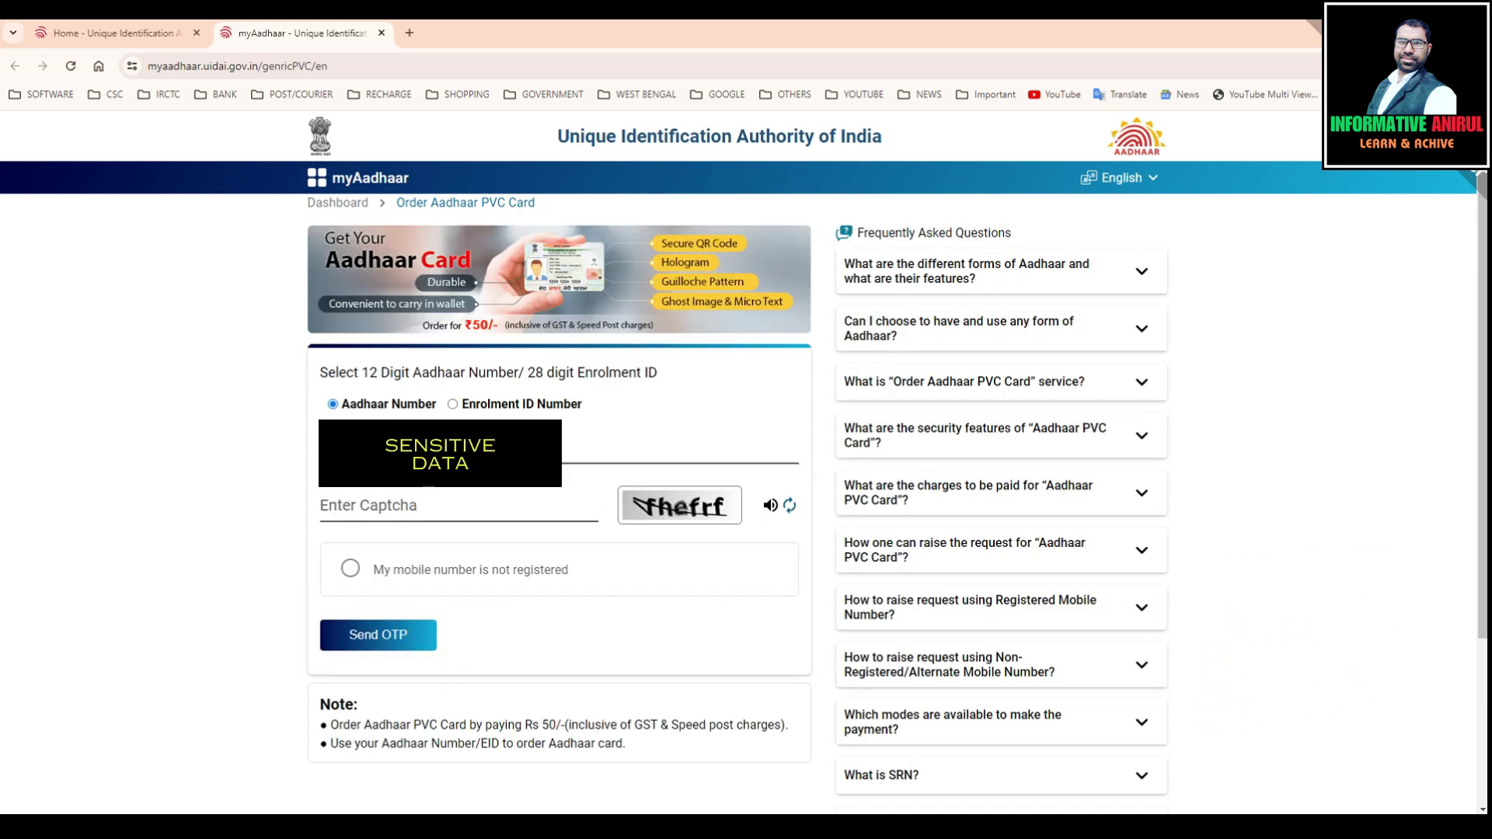
# - Try to request an OTP for the PVC card order by entering the Aadhaar number and the captcha
pyautogui.click(440, 453)
pyautogui.click(395, 500)
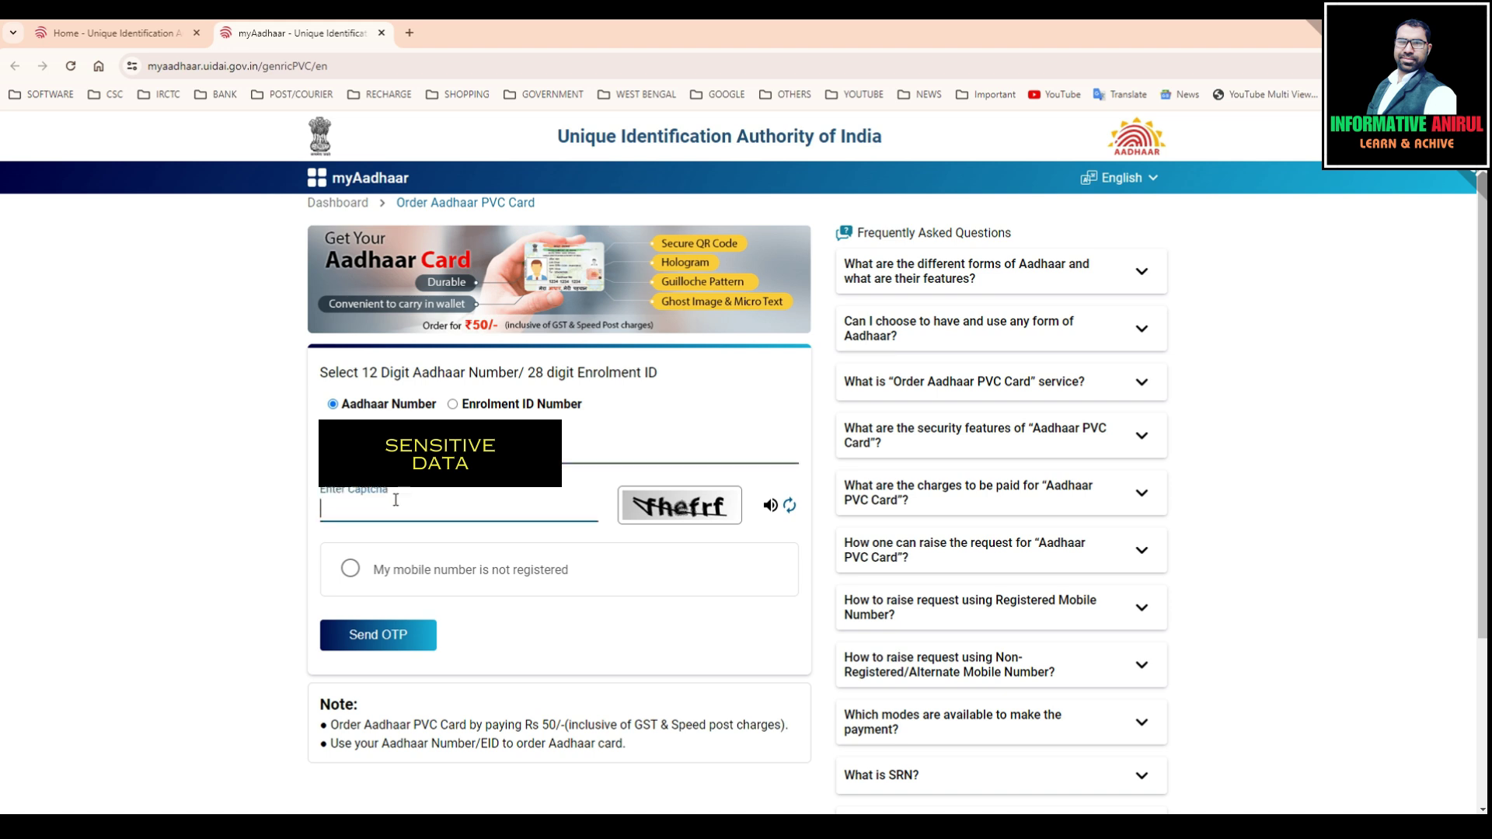
pyautogui.write('fhefrf')
pyautogui.moveTo(319, 547); pyautogui.dragTo(598, 592)
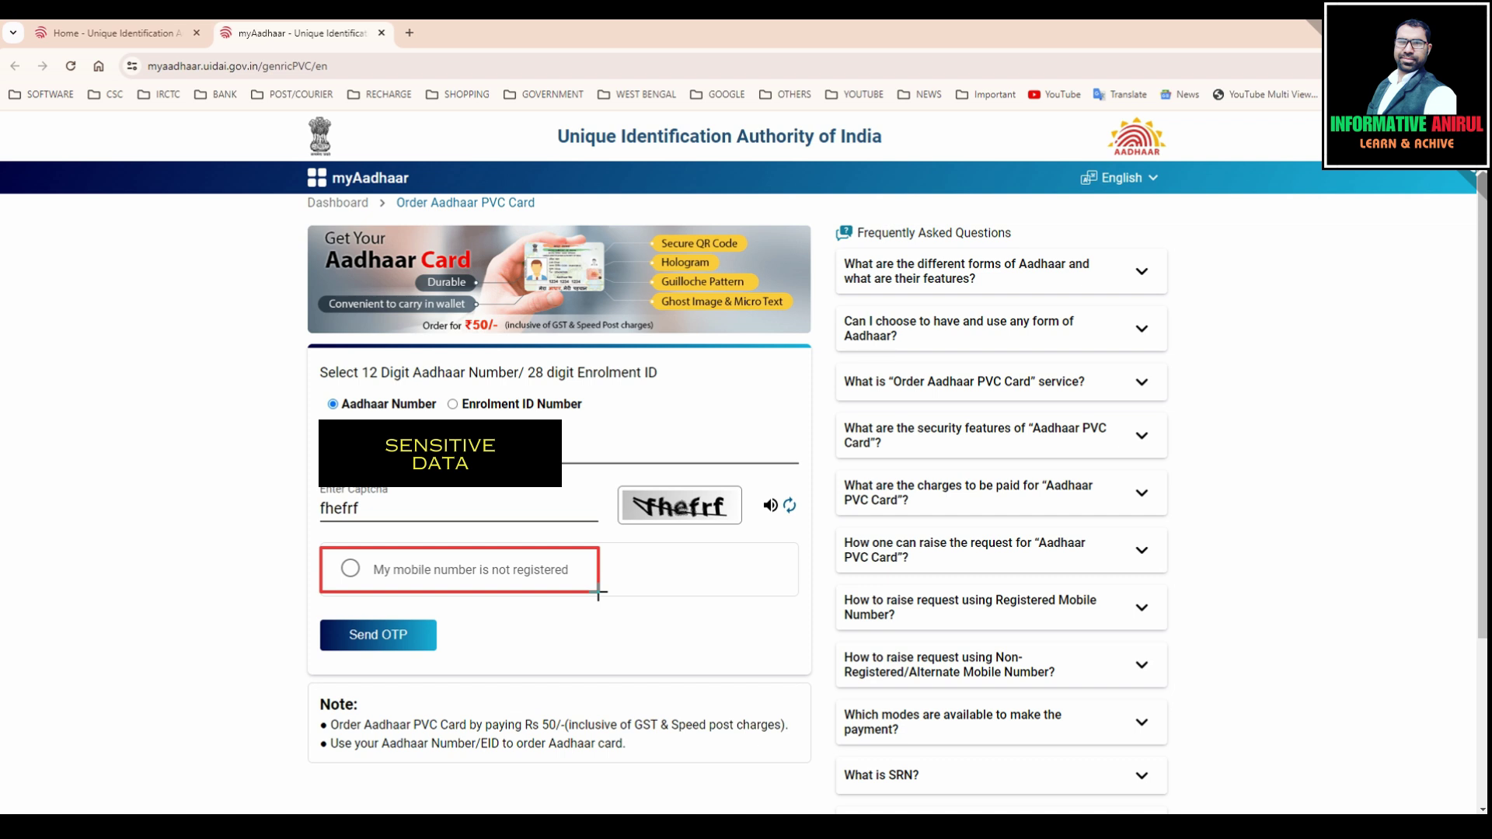
pyautogui.moveTo(310, 602)
pyautogui.mouseDown()
pyautogui.moveTo(435, 622)
pyautogui.moveTo(454, 665)
pyautogui.mouseUp()
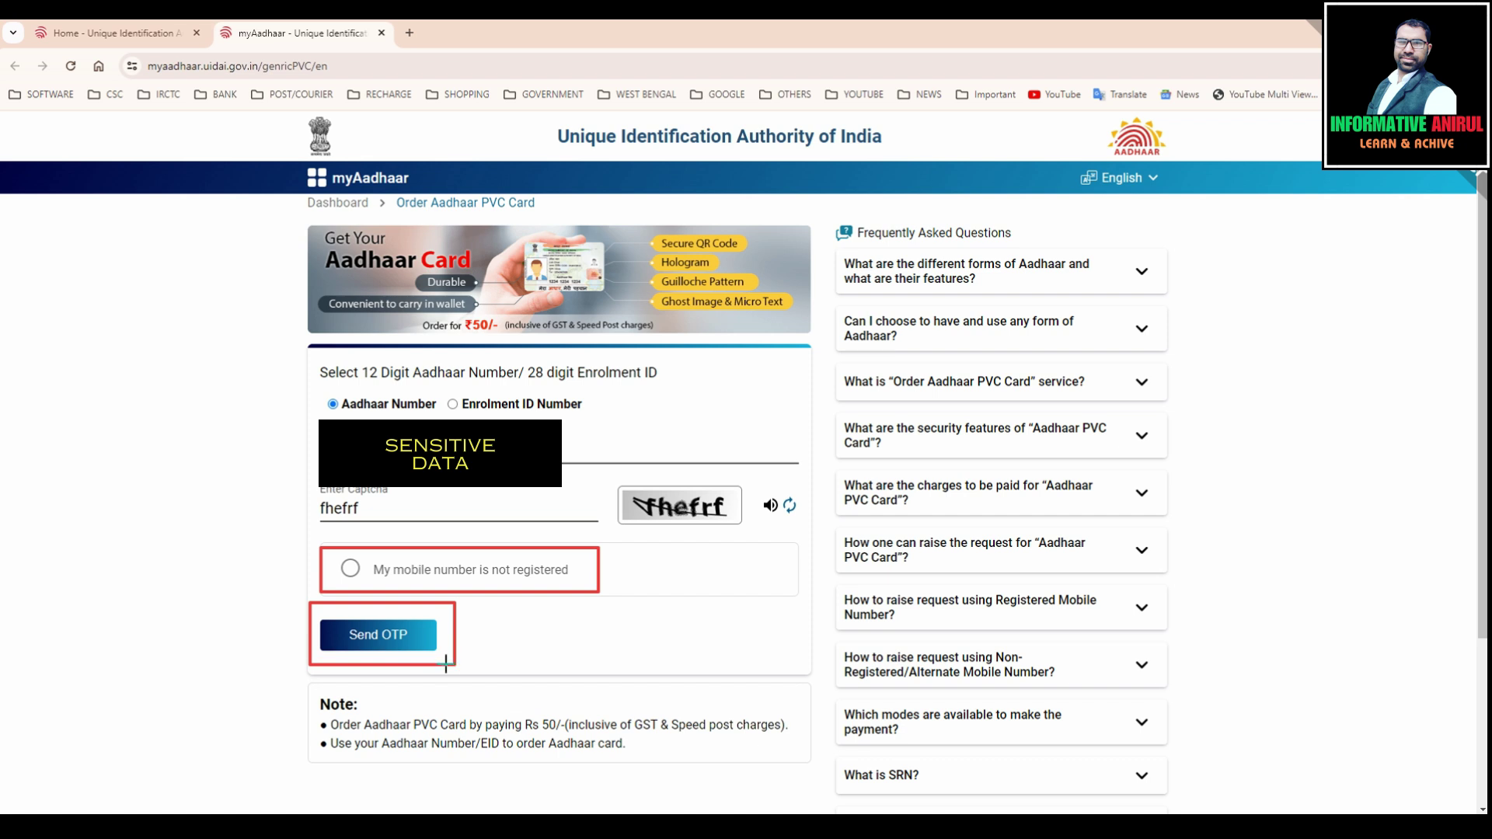
pyautogui.click(394, 635)
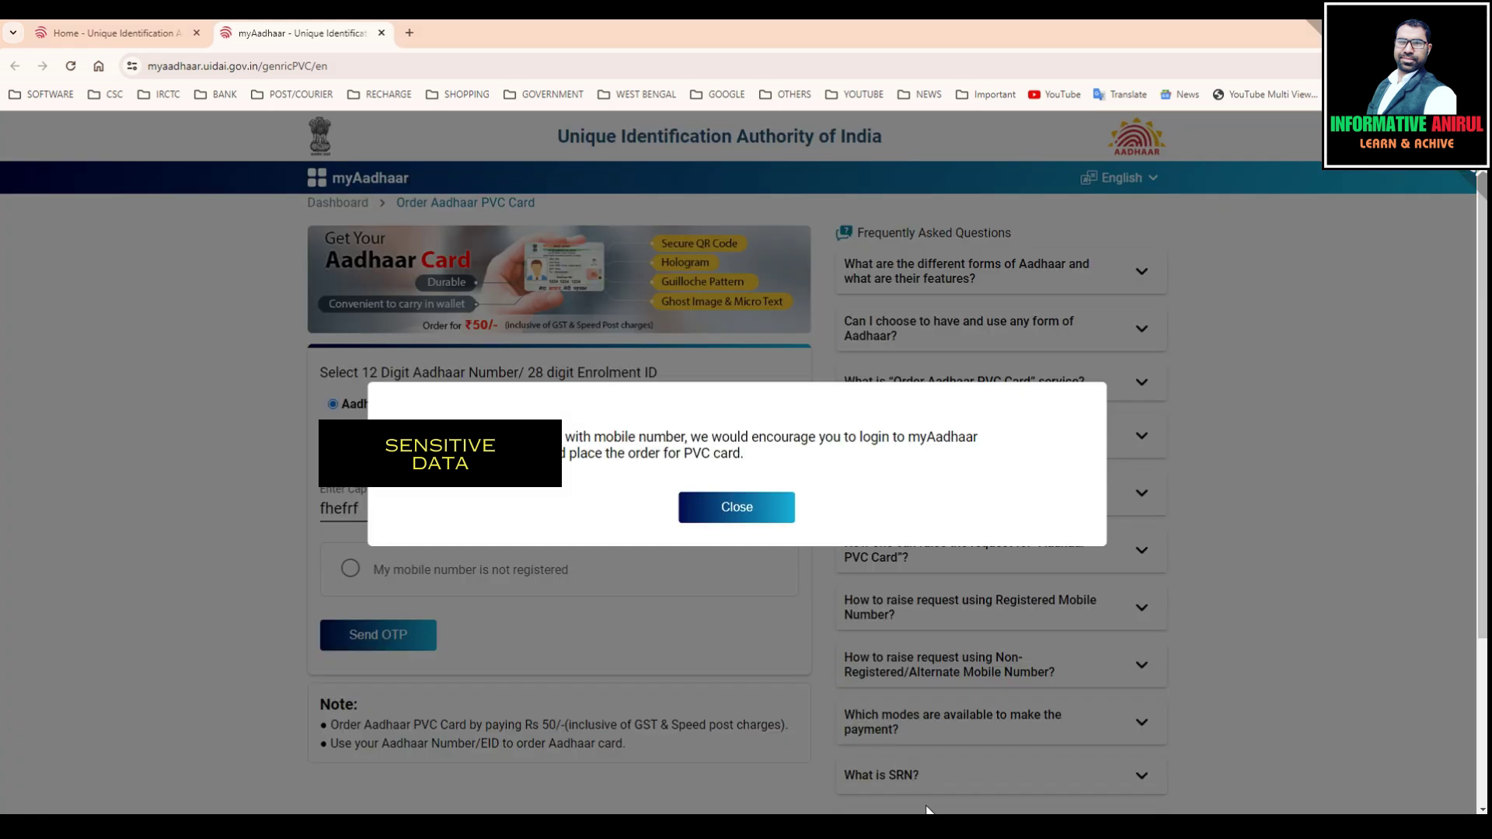
pyautogui.moveTo(730, 460); pyautogui.dragTo(985, 482)
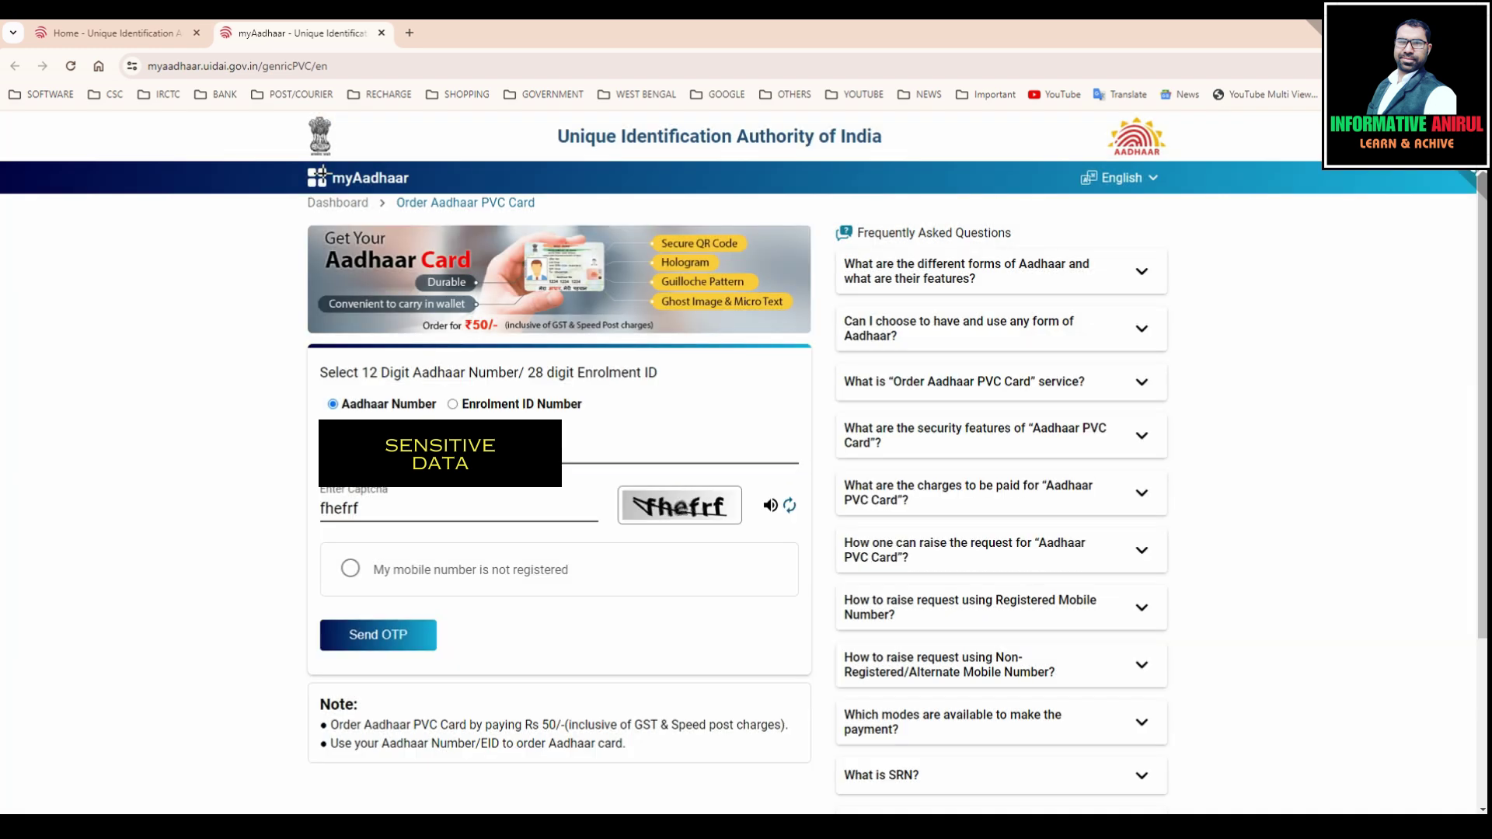
# - Go to the myAadhaar home page and open its login with Aadhaar and OTP
pyautogui.moveTo(249, 190); pyautogui.dragTo(314, 176)
pyautogui.hotkey('ctrl', 'z')
pyautogui.click(365, 178)
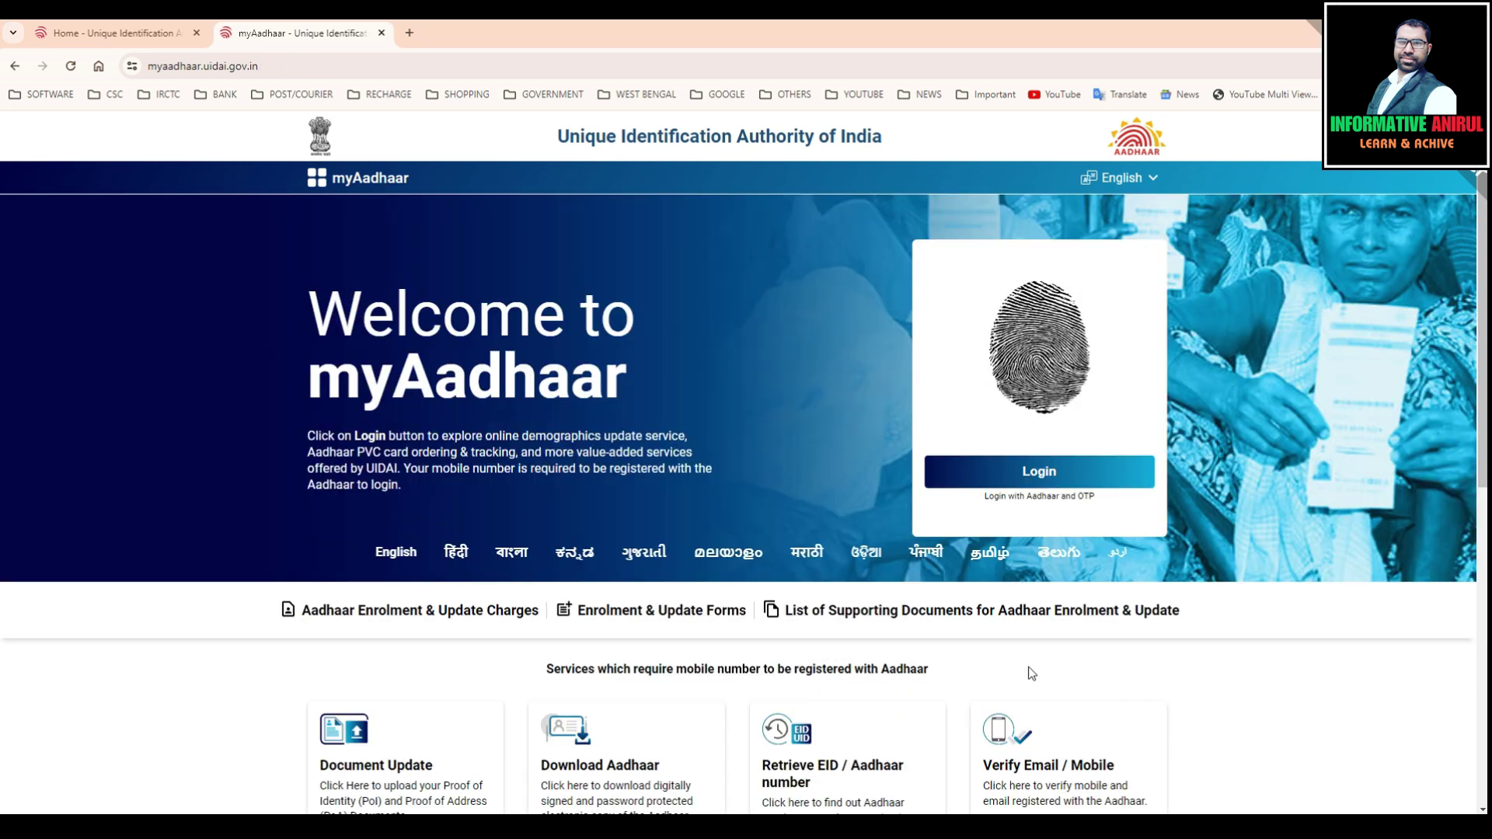
pyautogui.moveTo(909, 257); pyautogui.dragTo(1163, 518)
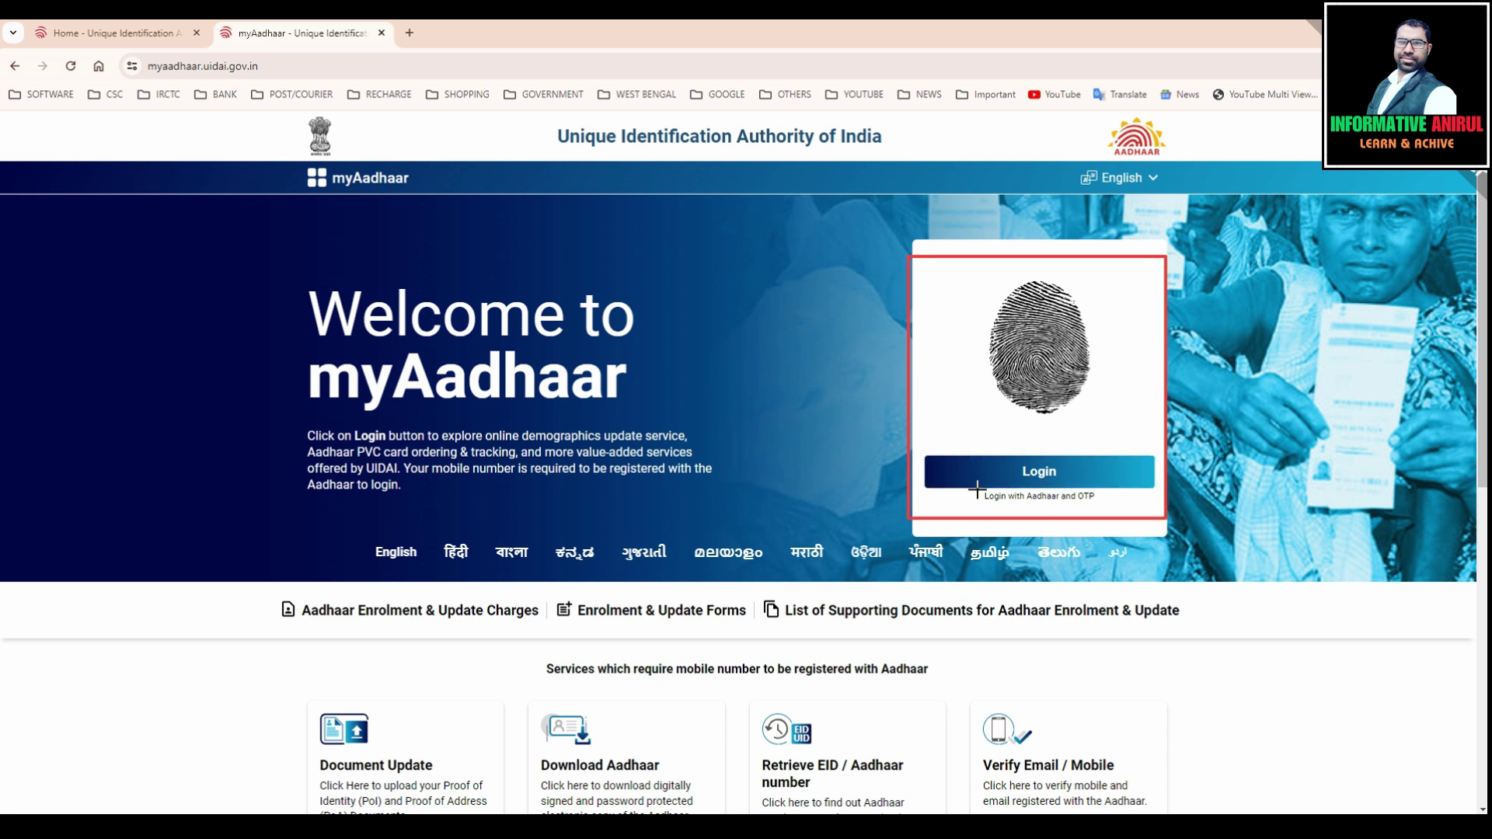
pyautogui.moveTo(955, 484); pyautogui.dragTo(1114, 513)
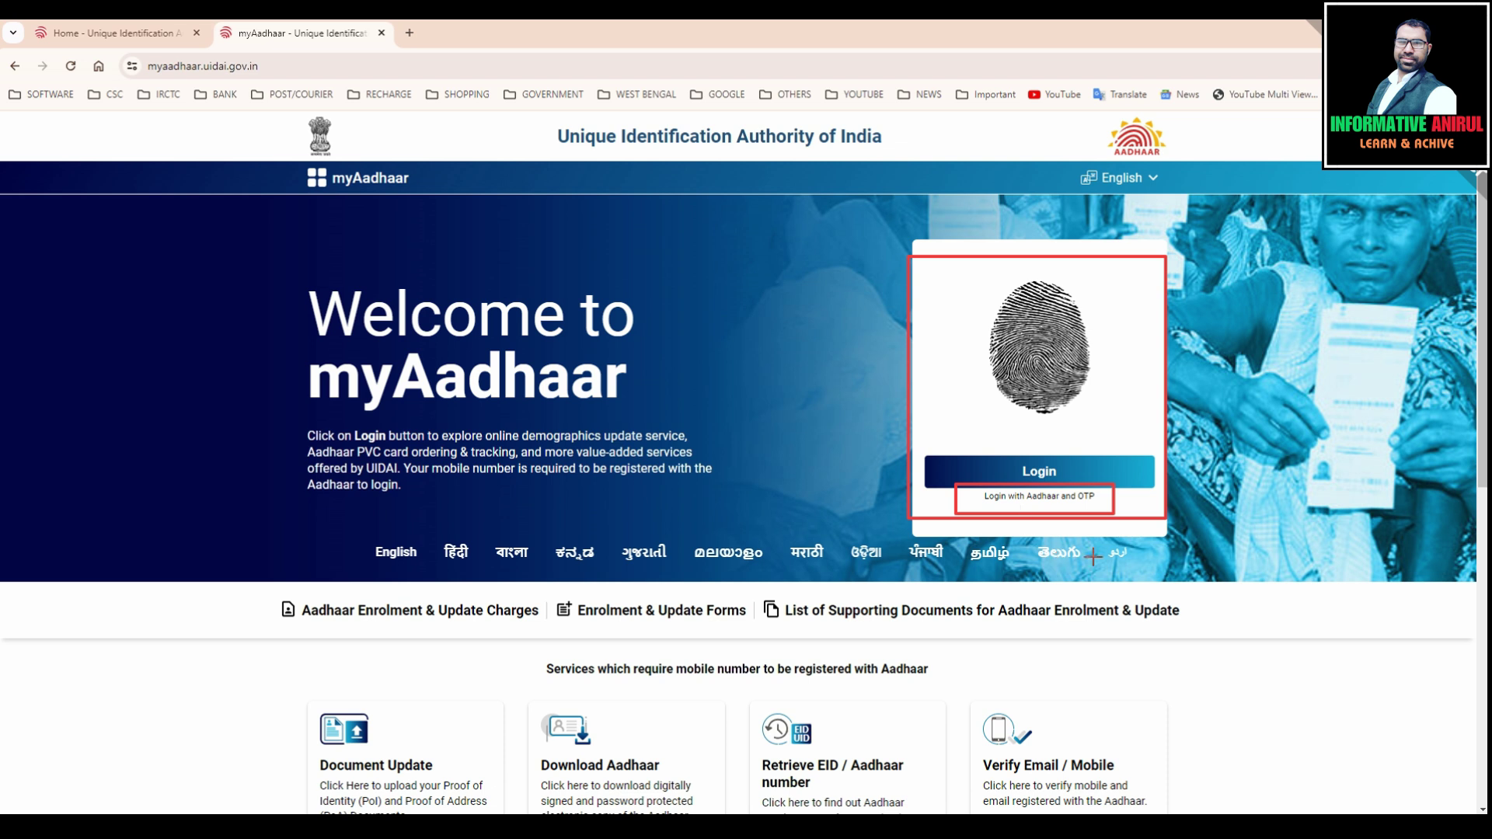
pyautogui.press('Escape')
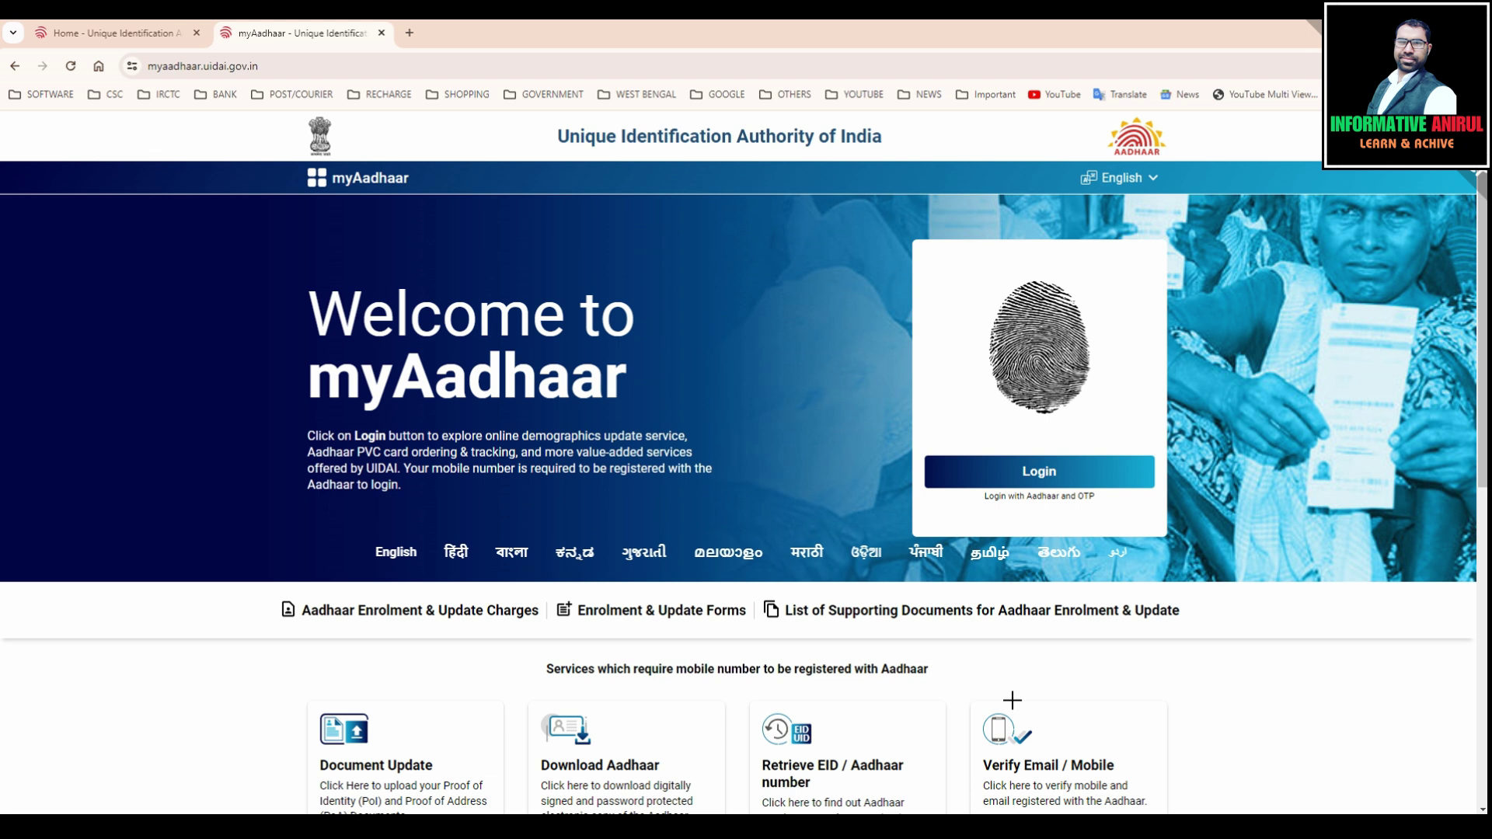
pyautogui.click(1045, 476)
pyautogui.hotkey('ctrl', '2')
# - Log in to myAadhaar with the Aadhaar number, the captcha and the one-time password
pyautogui.moveTo(475, 268); pyautogui.dragTo(648, 249)
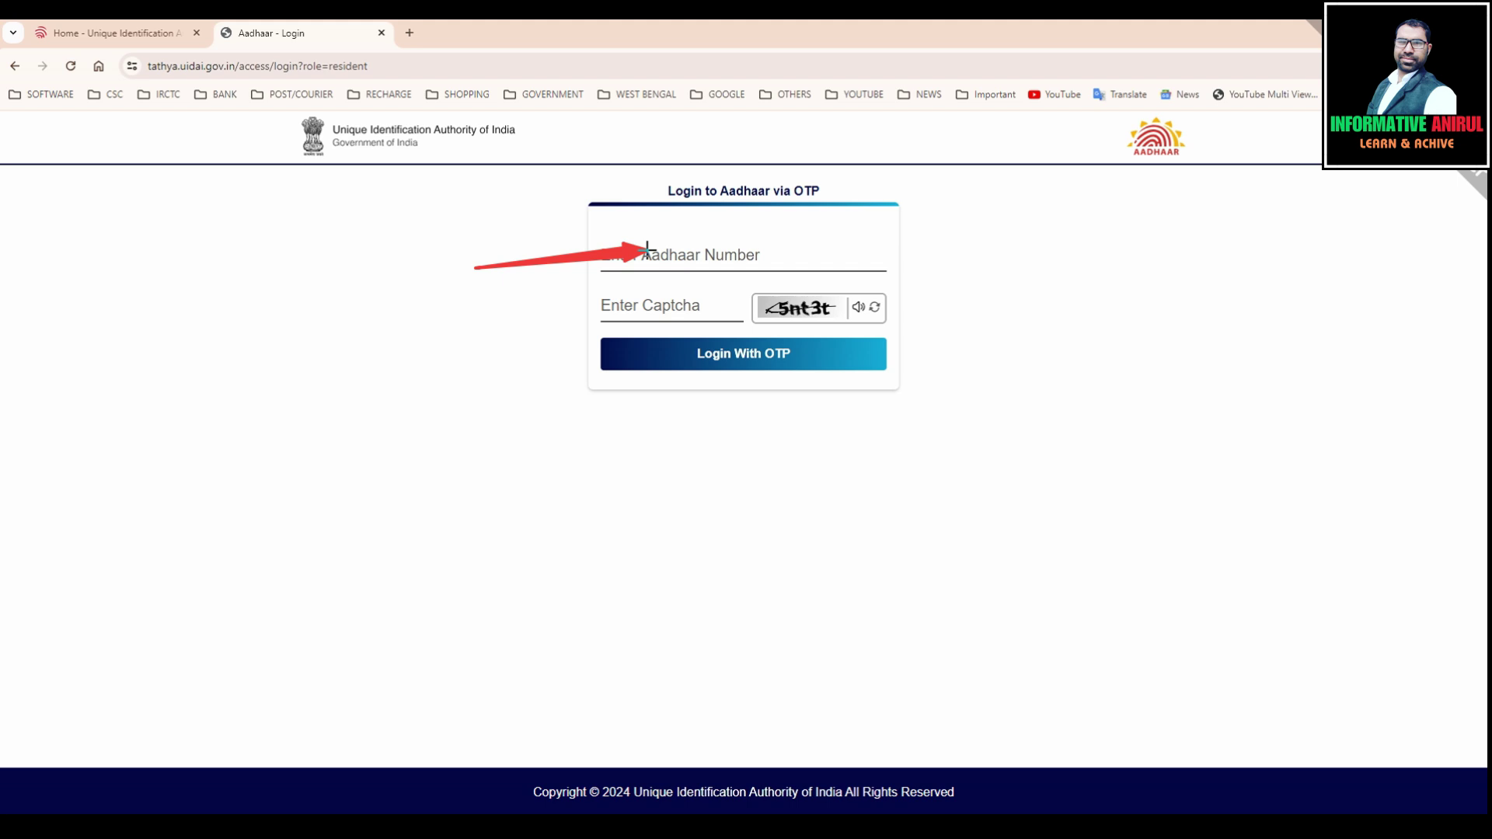
pyautogui.moveTo(513, 320); pyautogui.dragTo(631, 307)
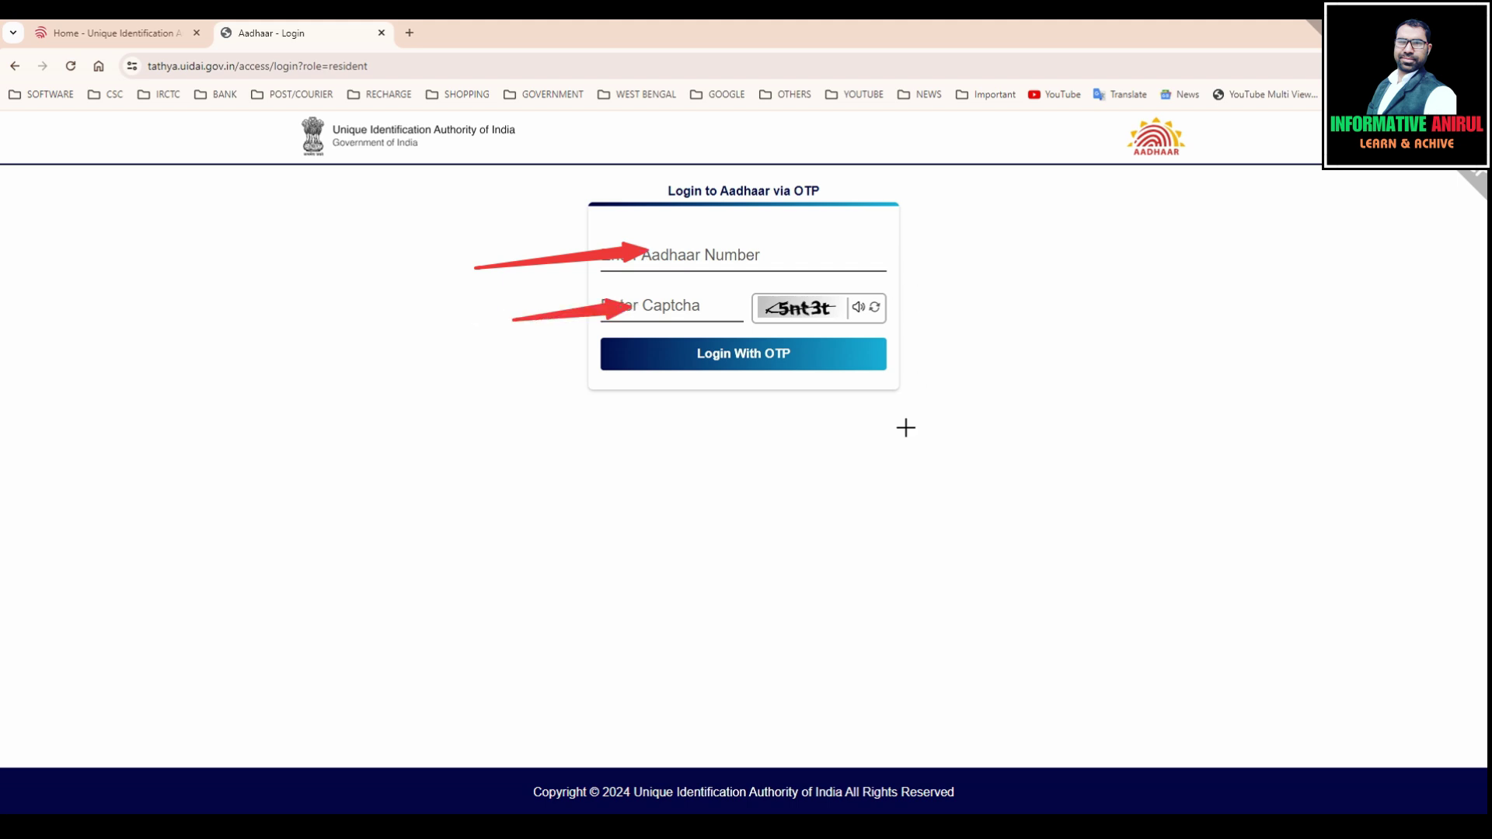
pyautogui.moveTo(879, 370); pyautogui.dragTo(878, 312)
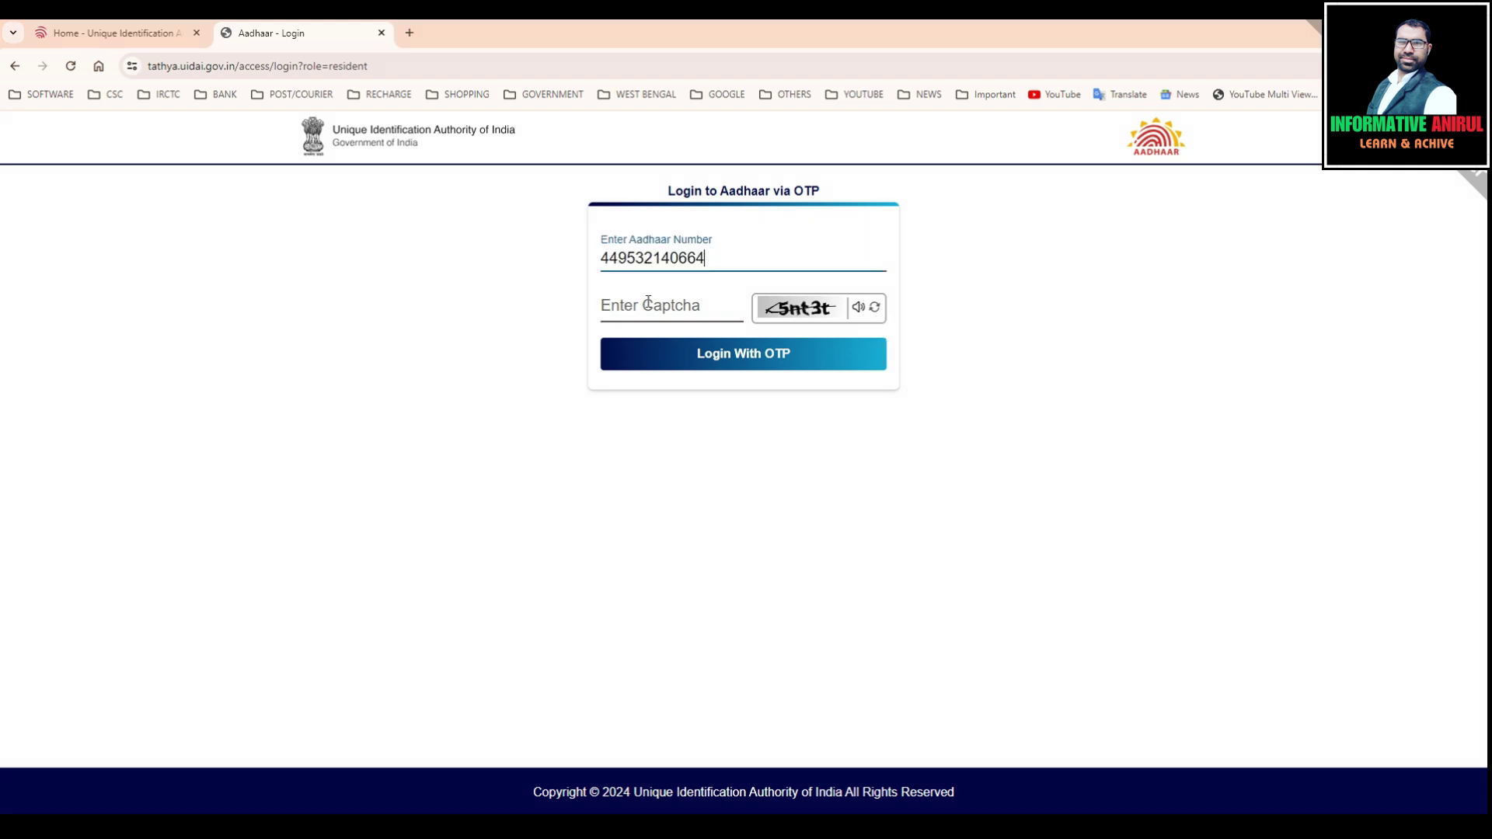
pyautogui.click(648, 302)
pyautogui.write('5nt3t')
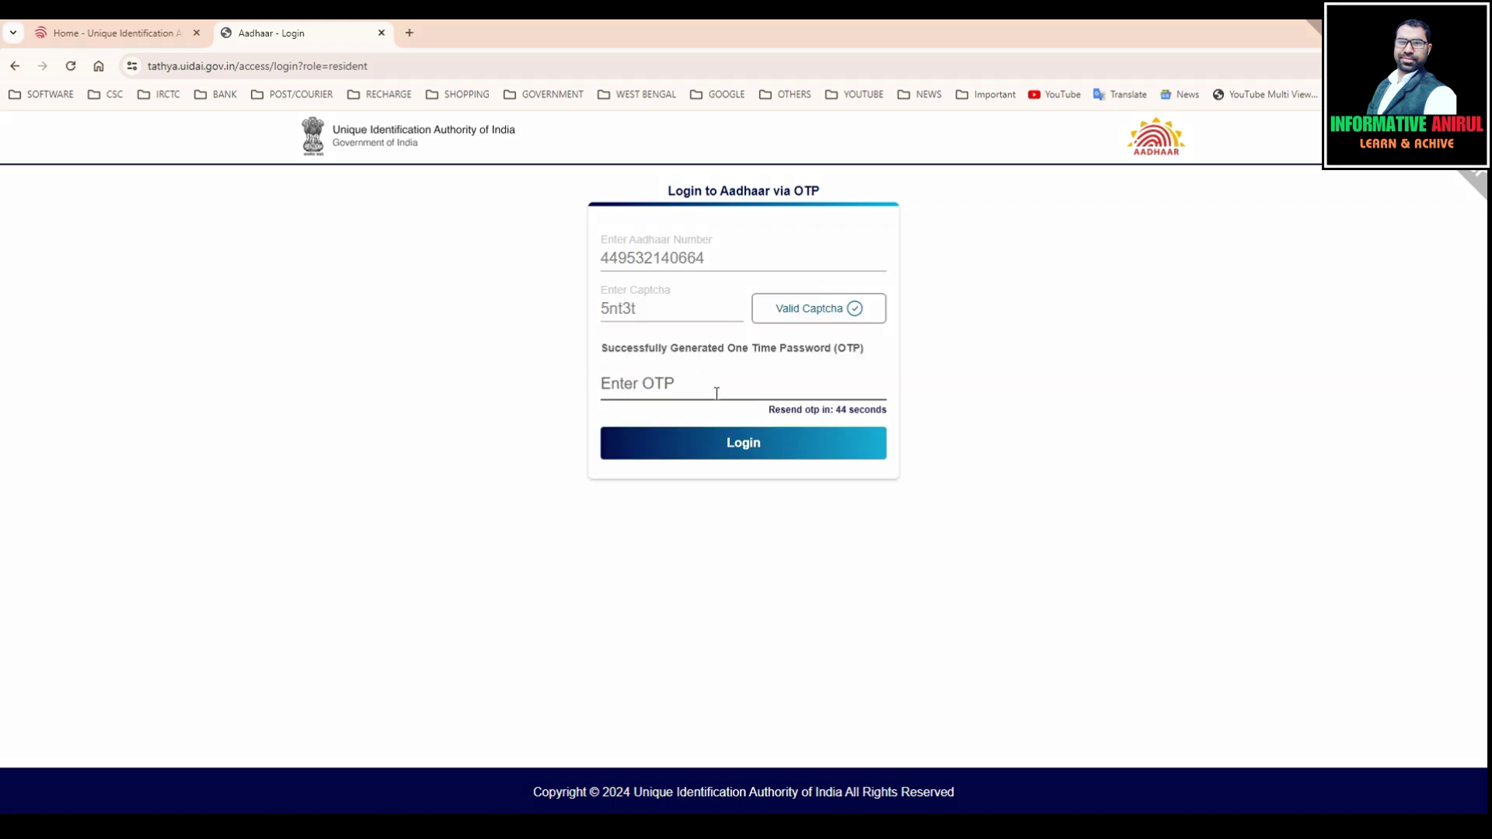
pyautogui.click(744, 449)
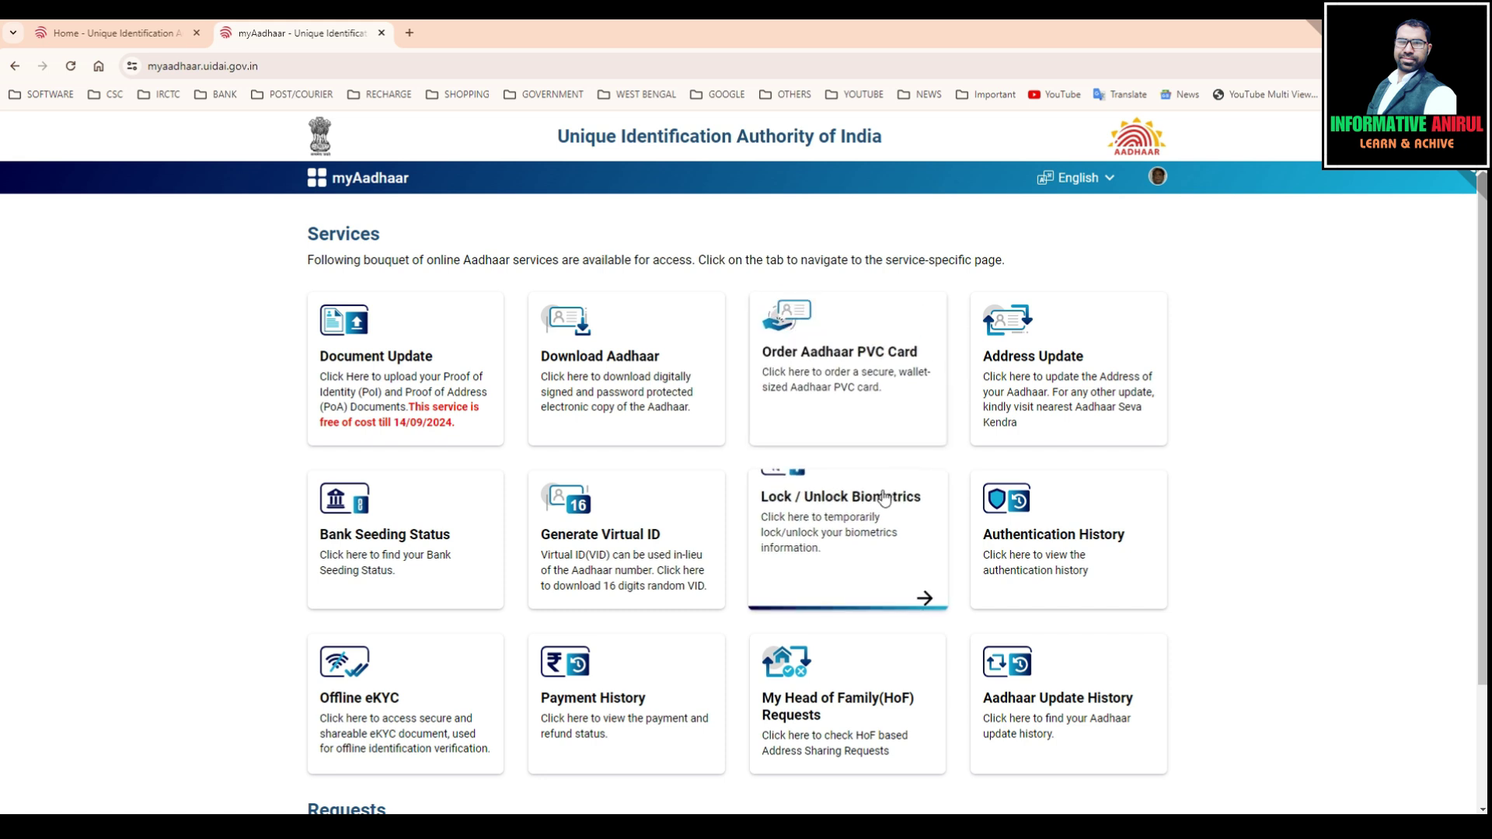
# - Start an Aadhaar PVC card order, review the card features and demographic details, and continue to the payment stage
pyautogui.click(860, 389)
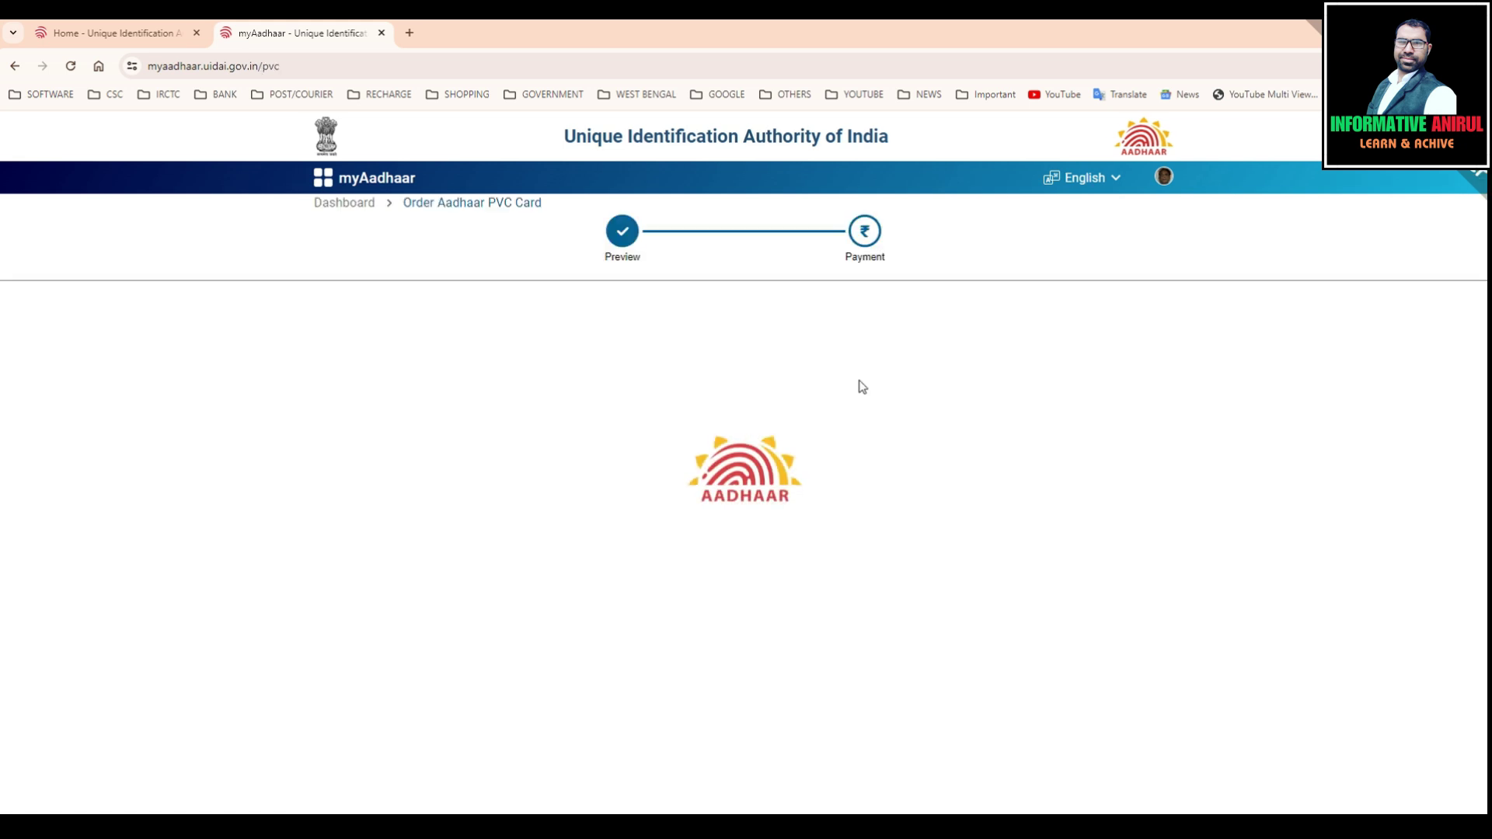
pyautogui.scroll(-1, 736, 513)
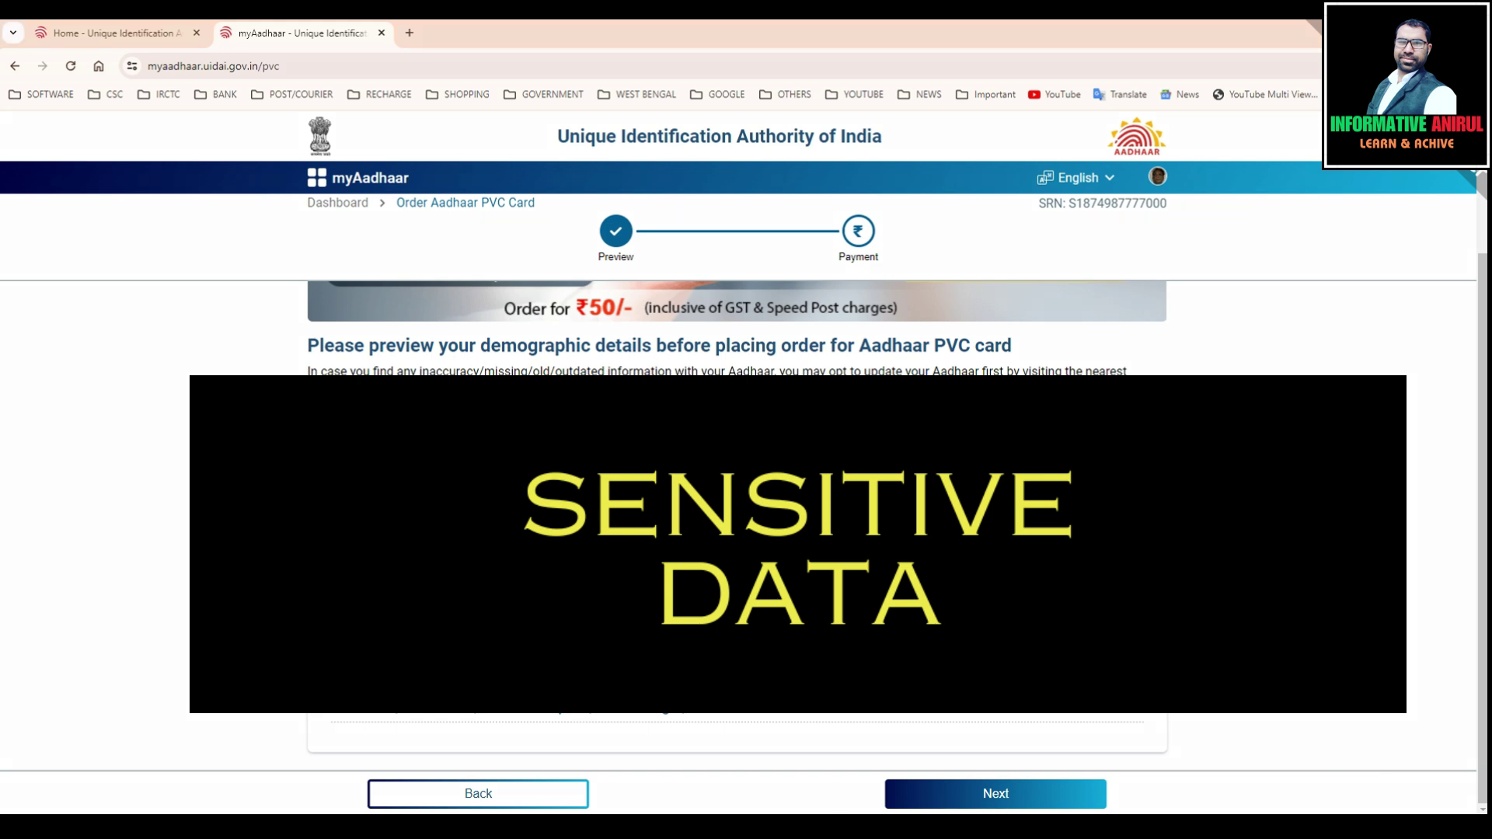
pyautogui.scroll(1, 843, 796)
pyautogui.scroll(1, 736, 512)
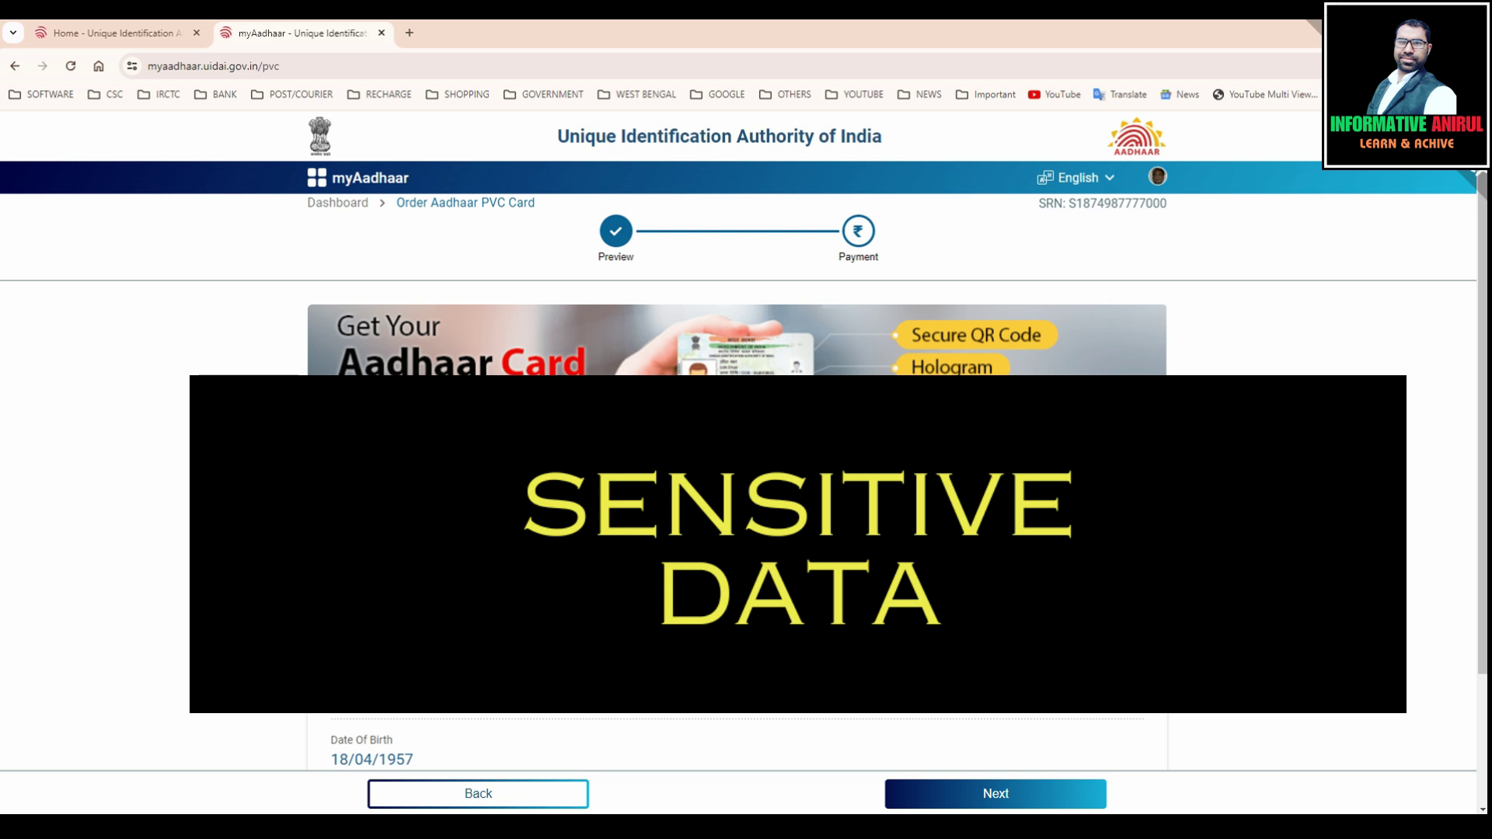
pyautogui.moveTo(653, 319); pyautogui.dragTo(852, 389)
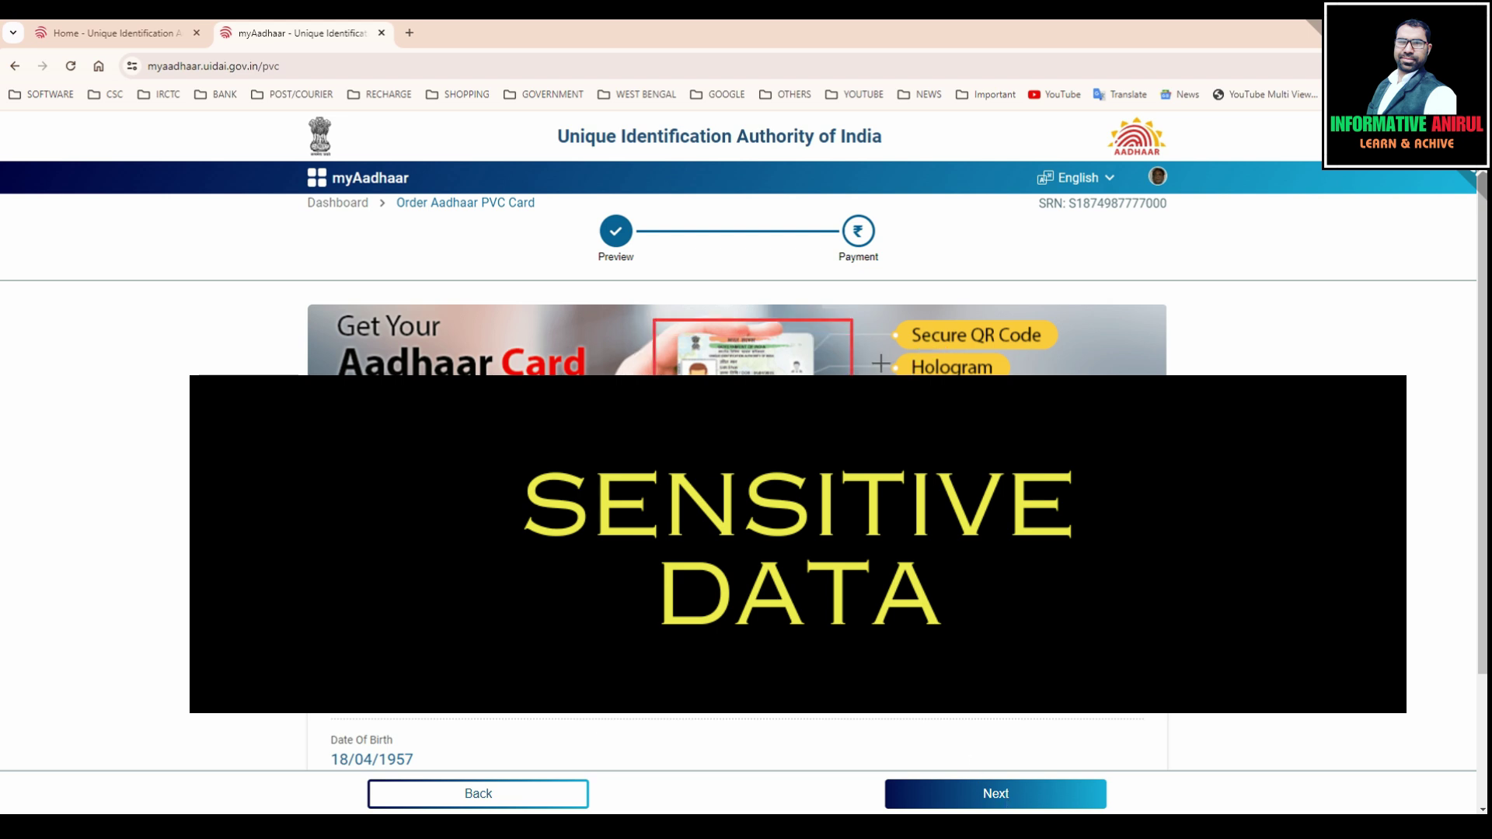
pyautogui.moveTo(871, 337); pyautogui.dragTo(921, 351)
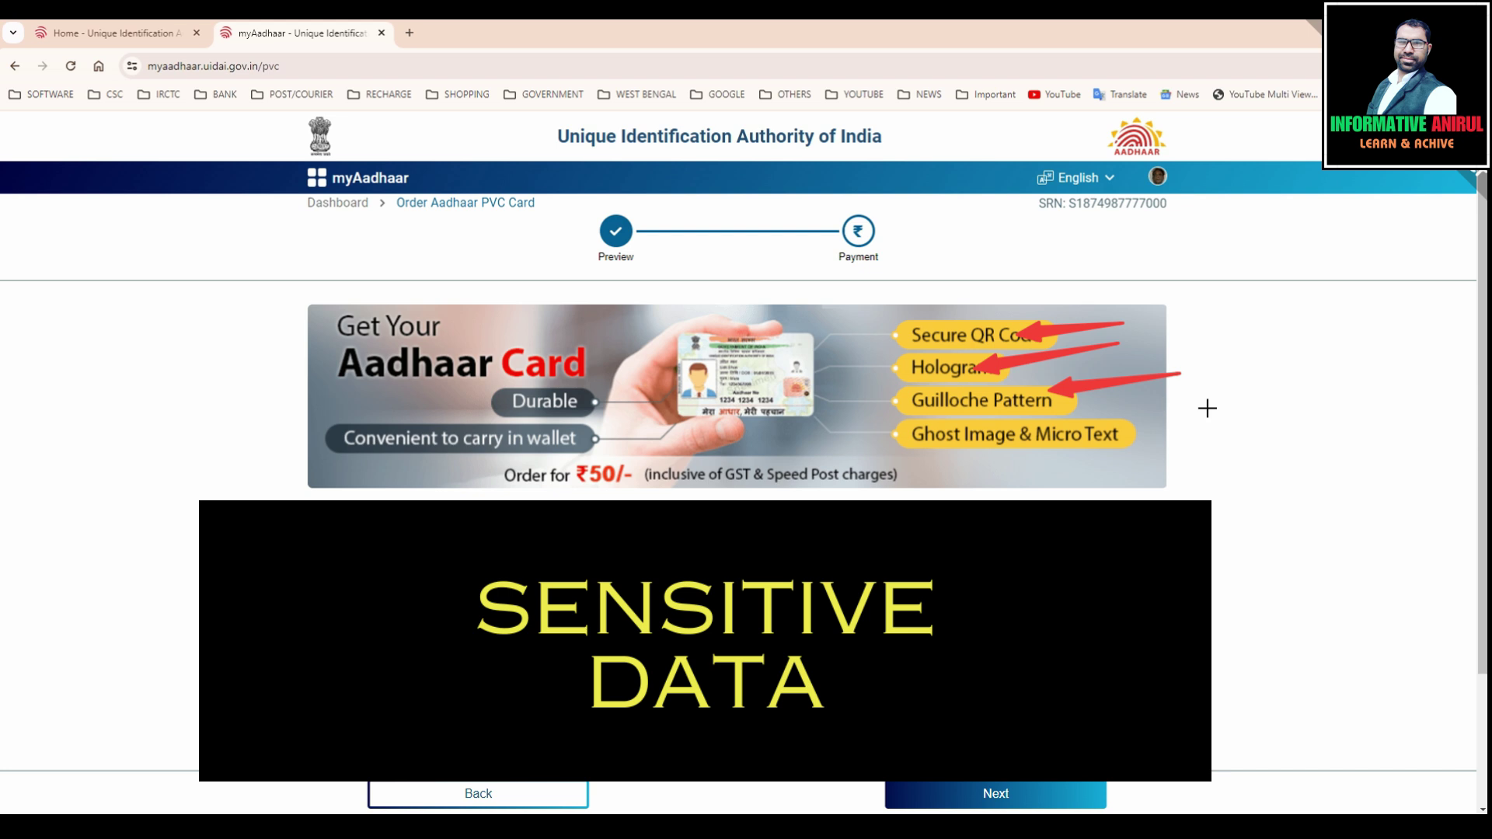
pyautogui.moveTo(1207, 408); pyautogui.dragTo(1123, 431)
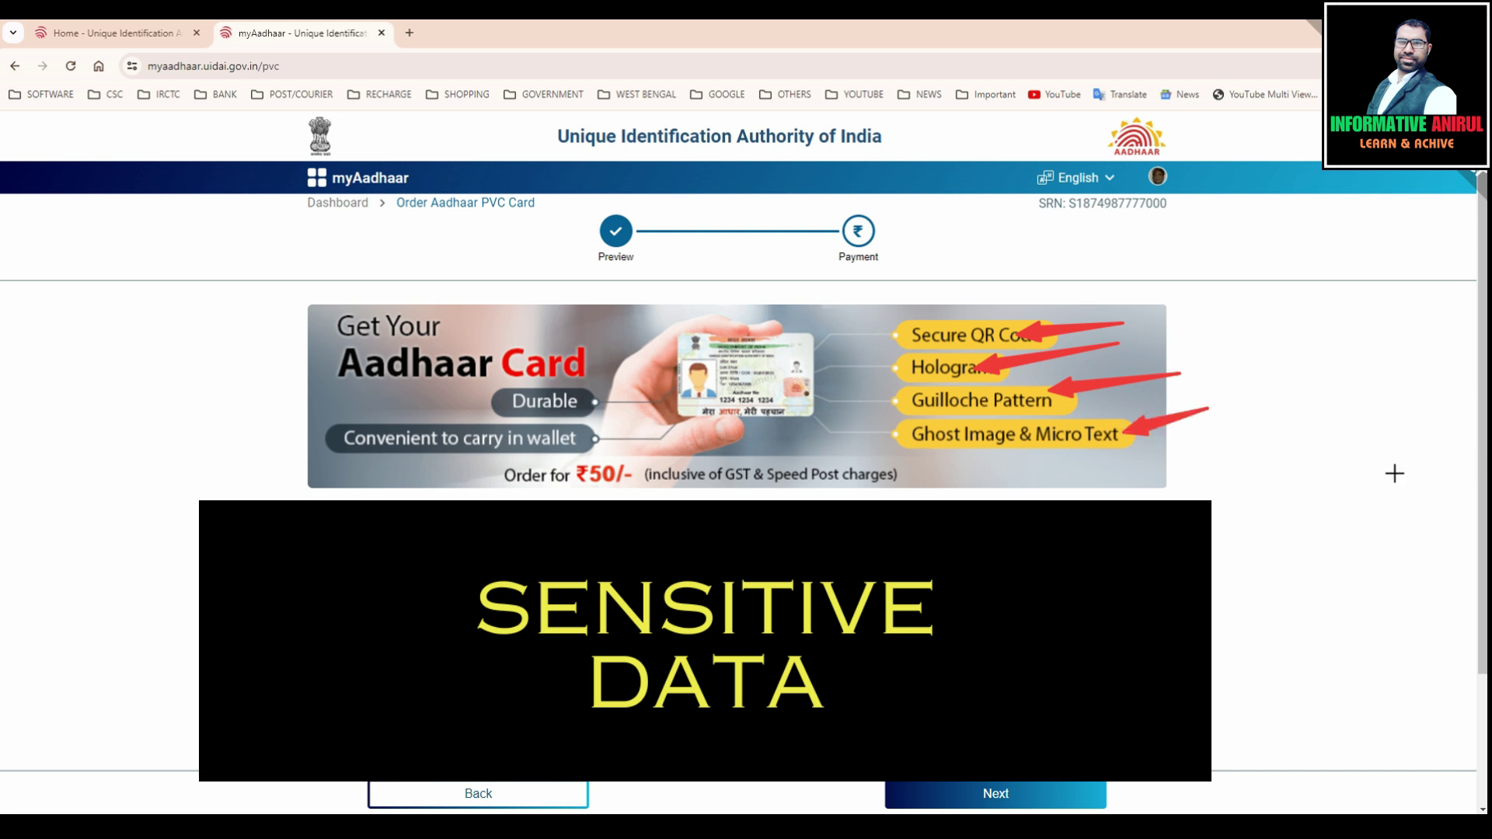
pyautogui.press('Escape')
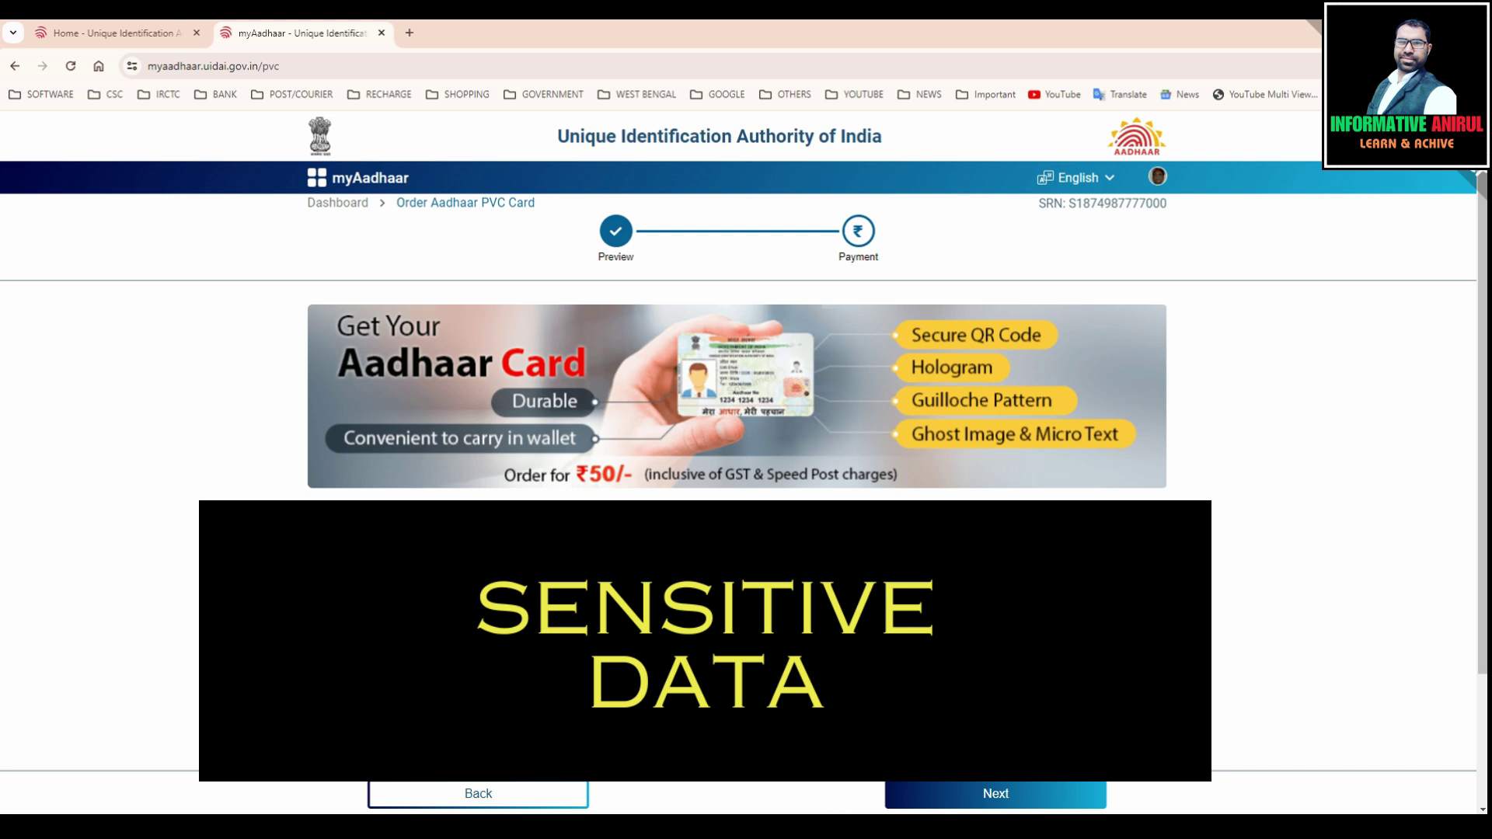
pyautogui.scroll(-2, 737, 466)
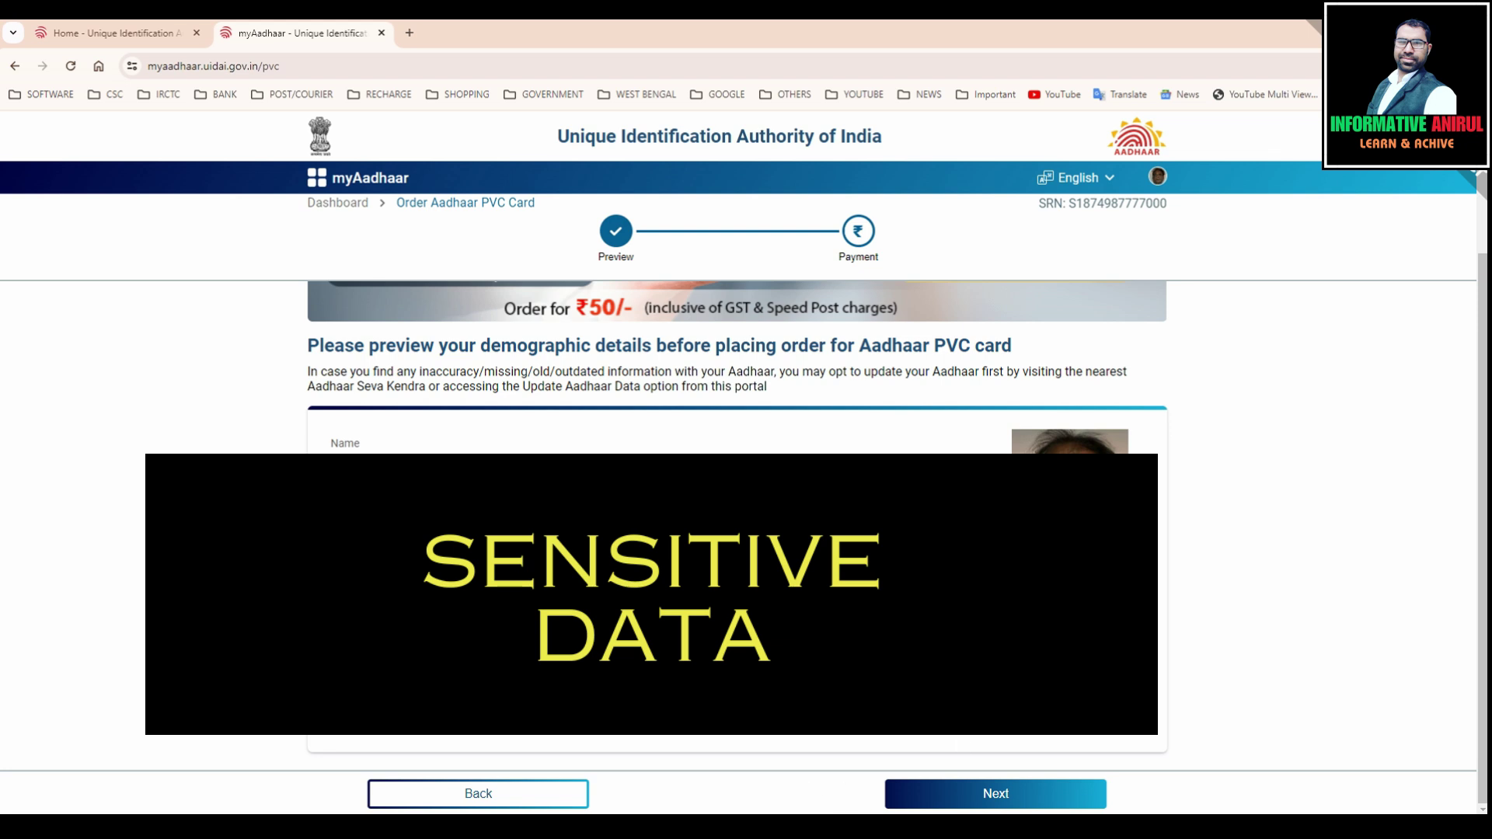
pyautogui.click(1018, 792)
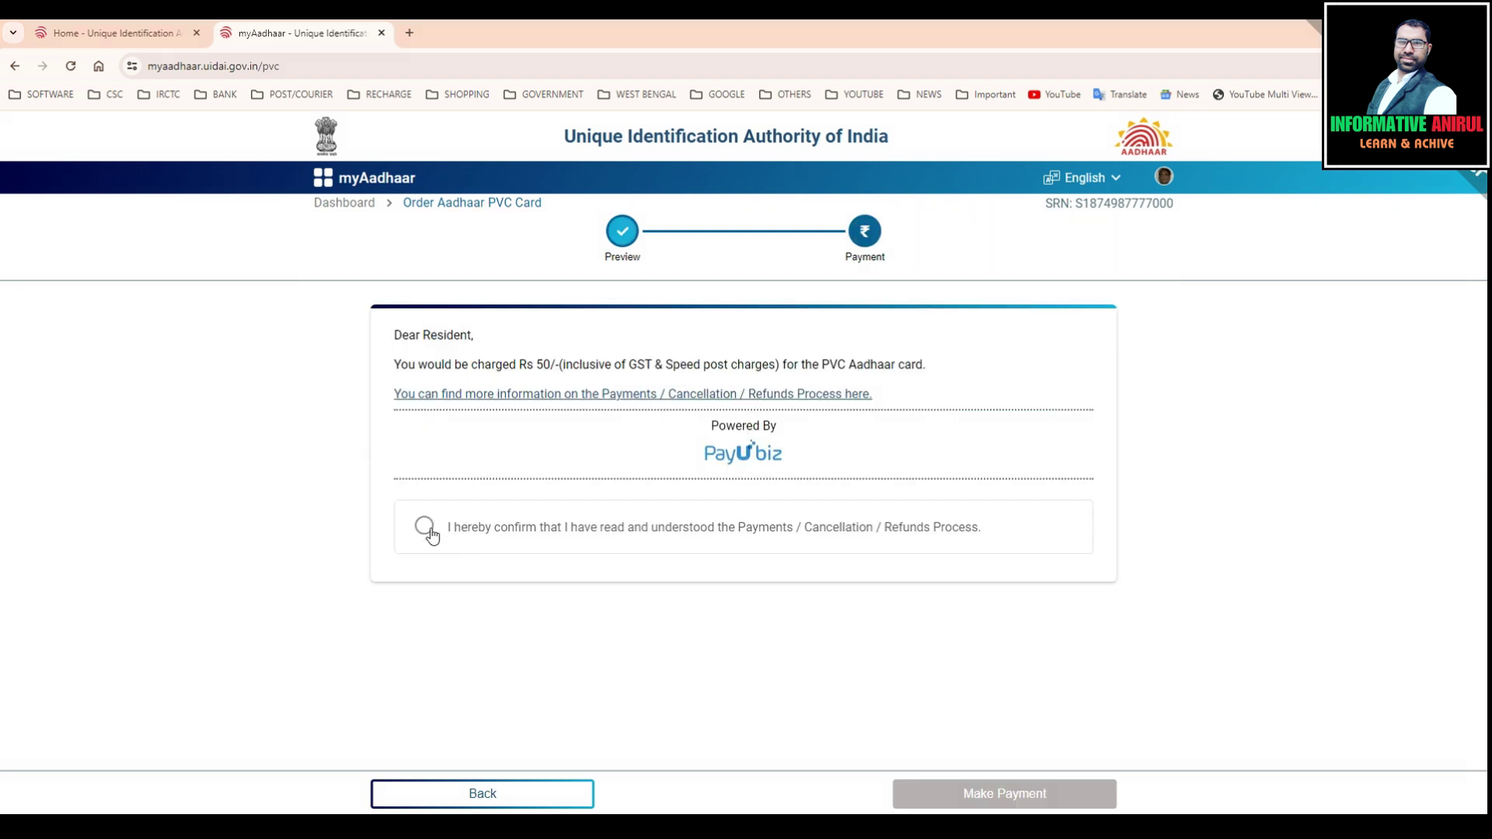
# - Accept the Payments / Cancellation / Refunds Process terms and pay the ₹50 card fee with Scan and Pay
pyautogui.click(426, 528)
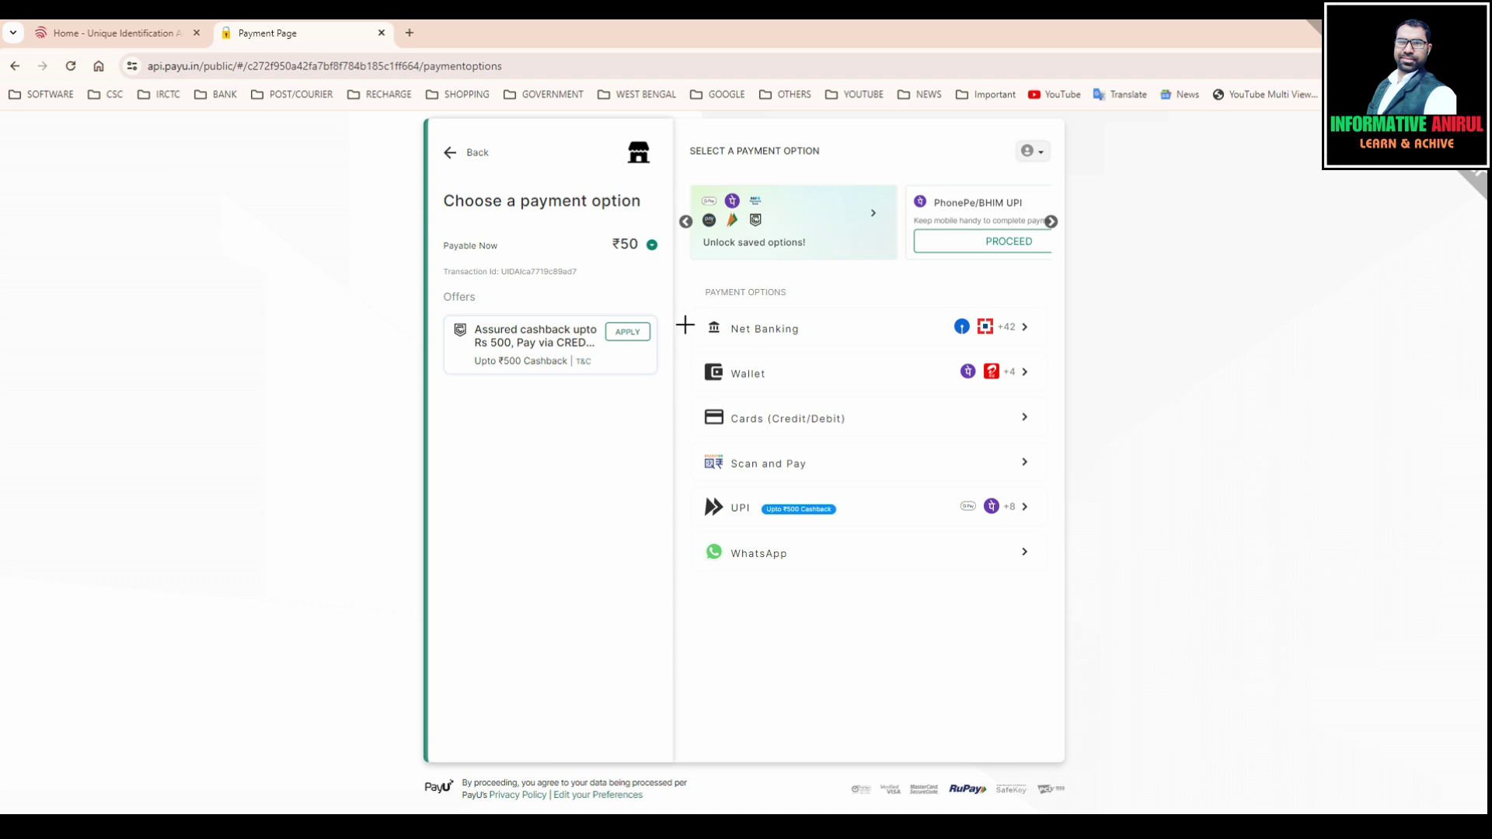
pyautogui.moveTo(607, 376); pyautogui.dragTo(734, 326)
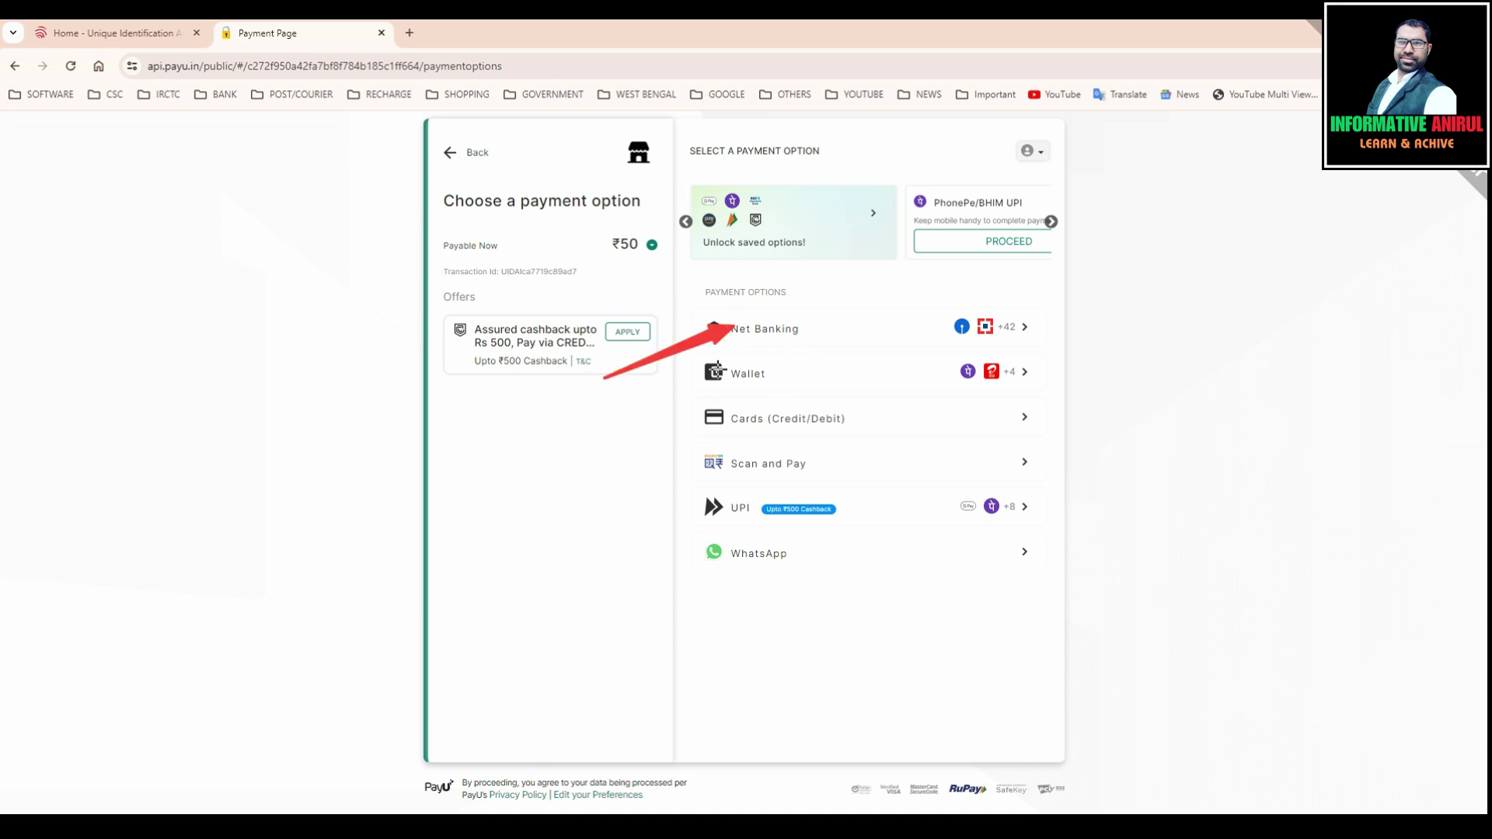
pyautogui.moveTo(608, 420); pyautogui.dragTo(718, 369)
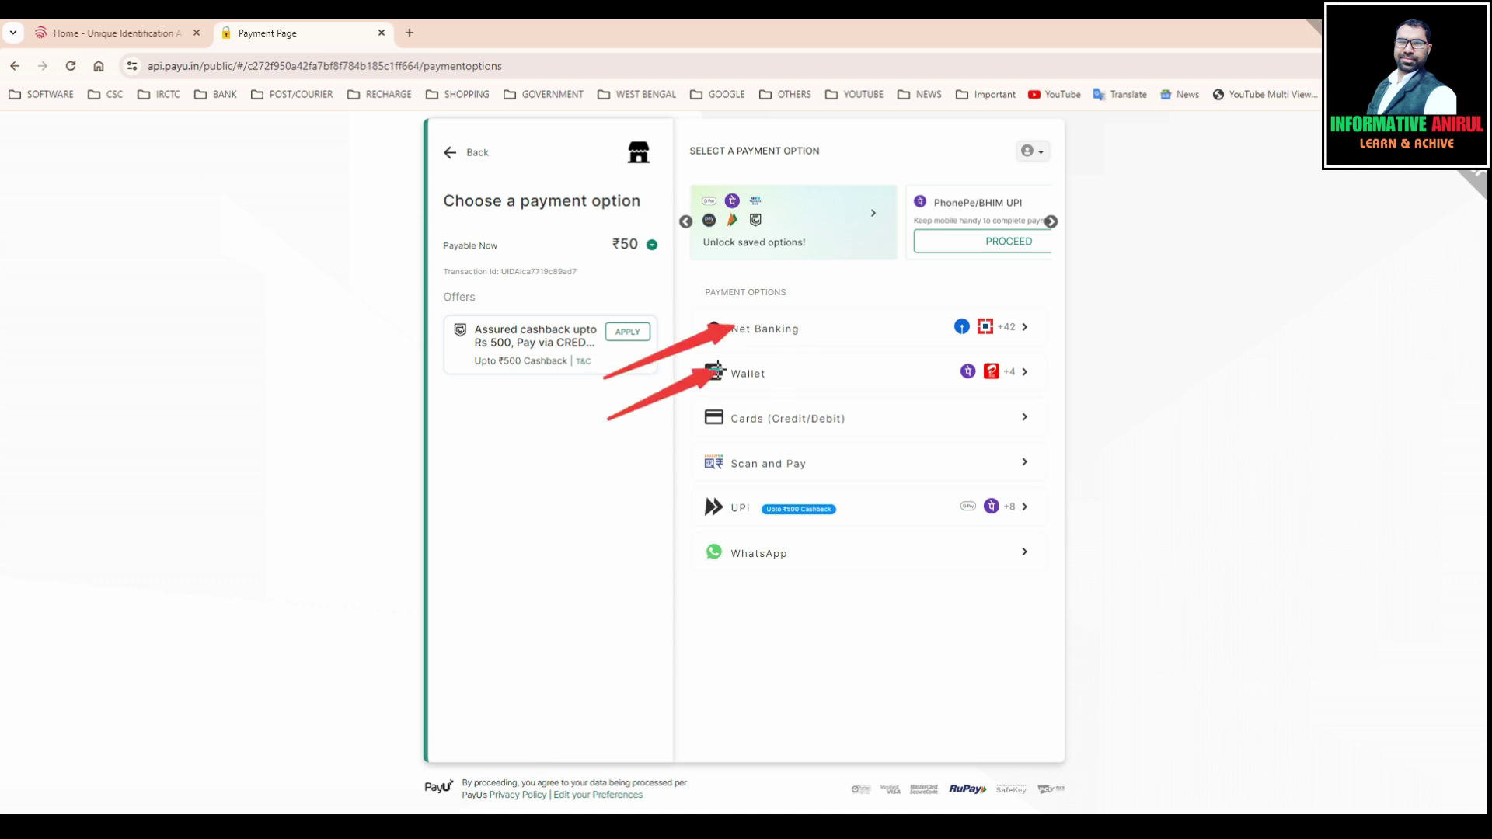
pyautogui.moveTo(619, 463)
pyautogui.mouseDown()
pyautogui.moveTo(718, 415)
pyautogui.moveTo(613, 491)
pyautogui.moveTo(724, 506)
pyautogui.mouseUp()
pyautogui.moveTo(651, 575); pyautogui.dragTo(741, 553)
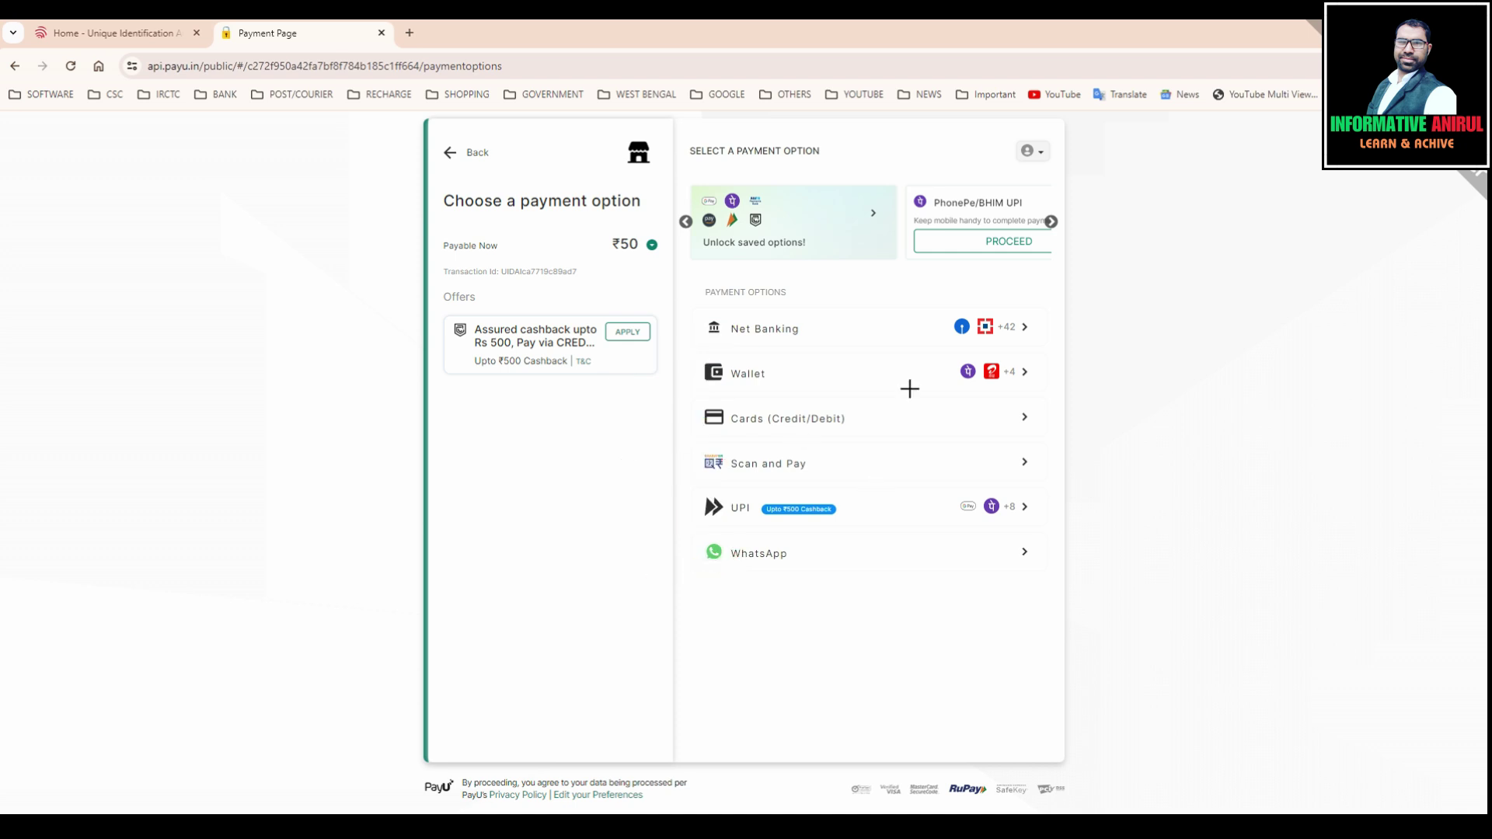
pyautogui.click(1010, 472)
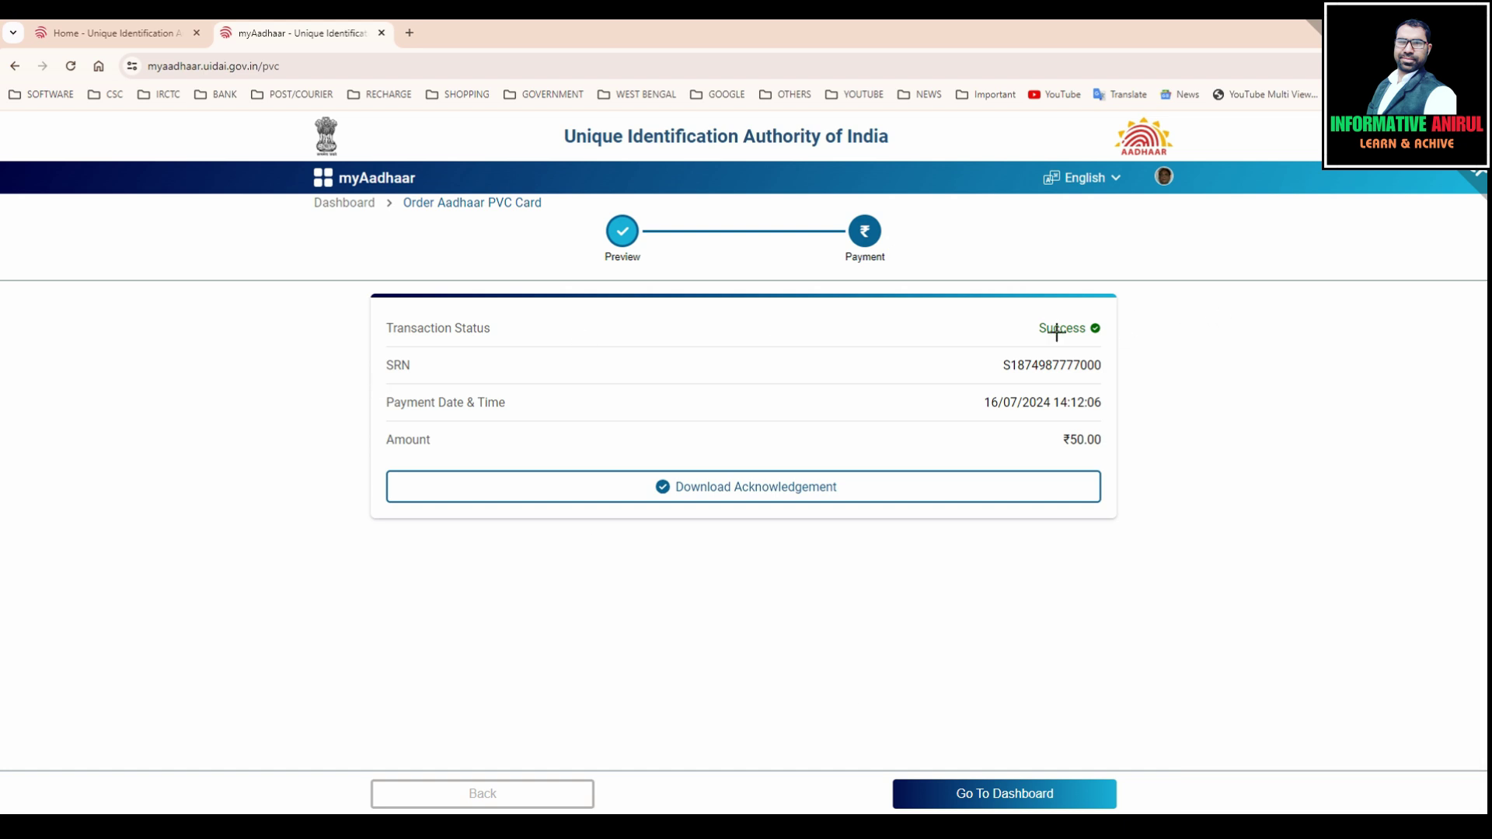
# - Check the transaction status, SRN and payment date and time of the PVC card order
pyautogui.moveTo(1224, 317); pyautogui.dragTo(1056, 333)
pyautogui.moveTo(1211, 358); pyautogui.dragTo(1104, 364)
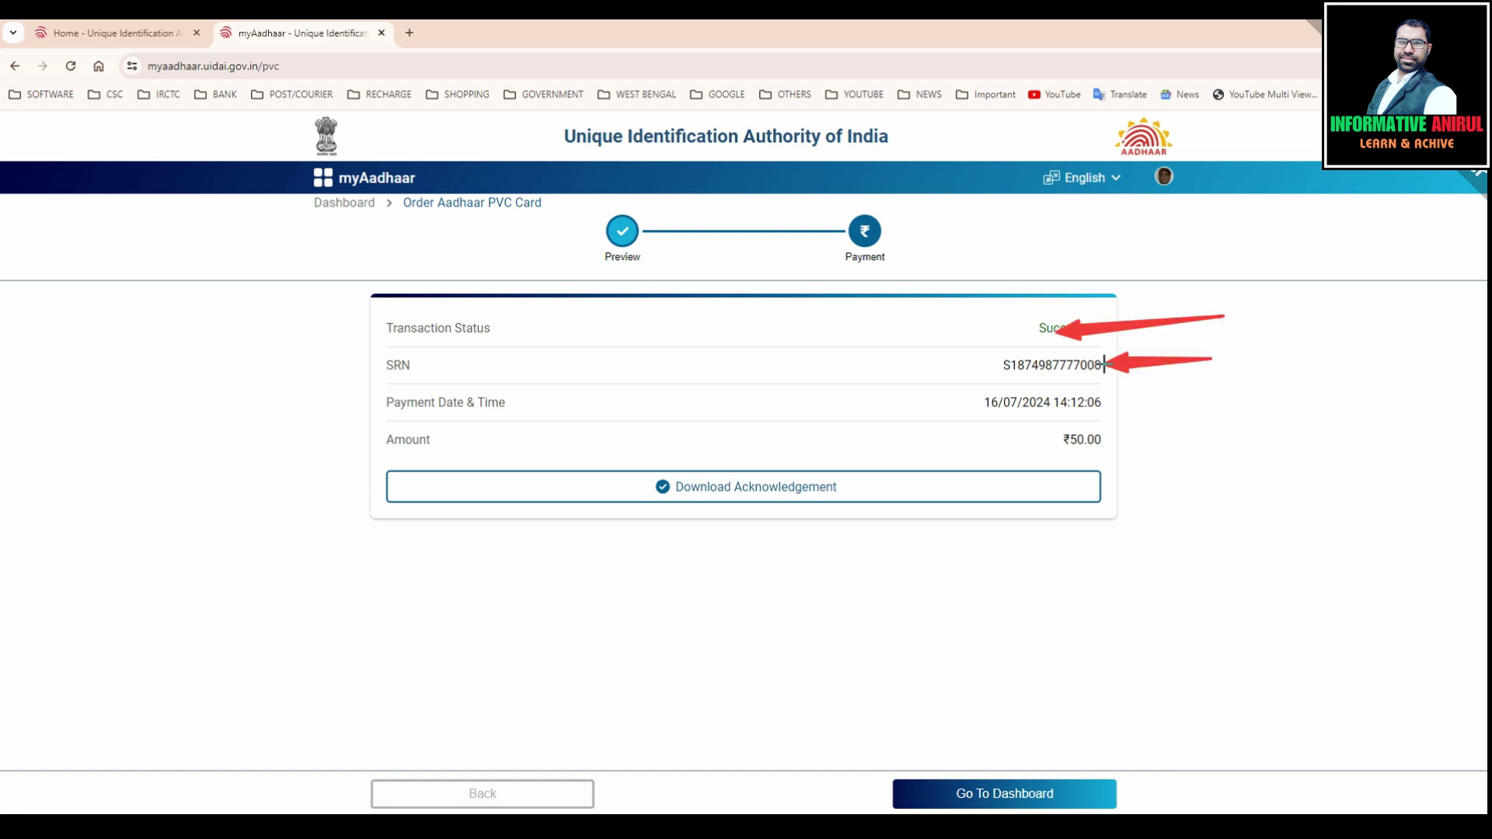
pyautogui.moveTo(1201, 407); pyautogui.dragTo(1107, 404)
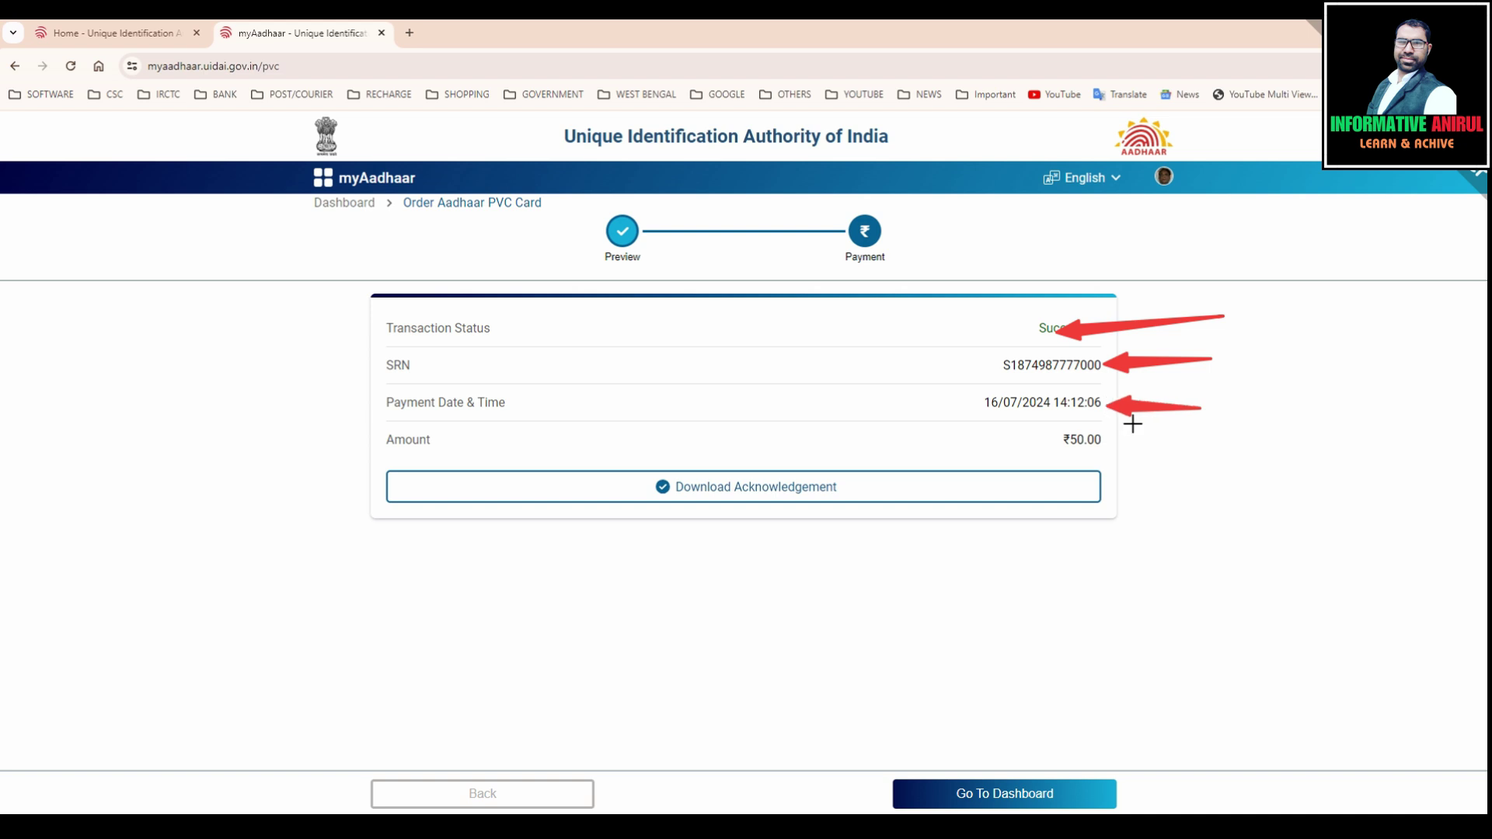
# - Check the paid amount and the acknowledgement download option for the PVC card order
pyautogui.moveTo(1218, 438); pyautogui.dragTo(1097, 448)
pyautogui.moveTo(462, 599); pyautogui.dragTo(558, 557)
pyautogui.press('Escape')
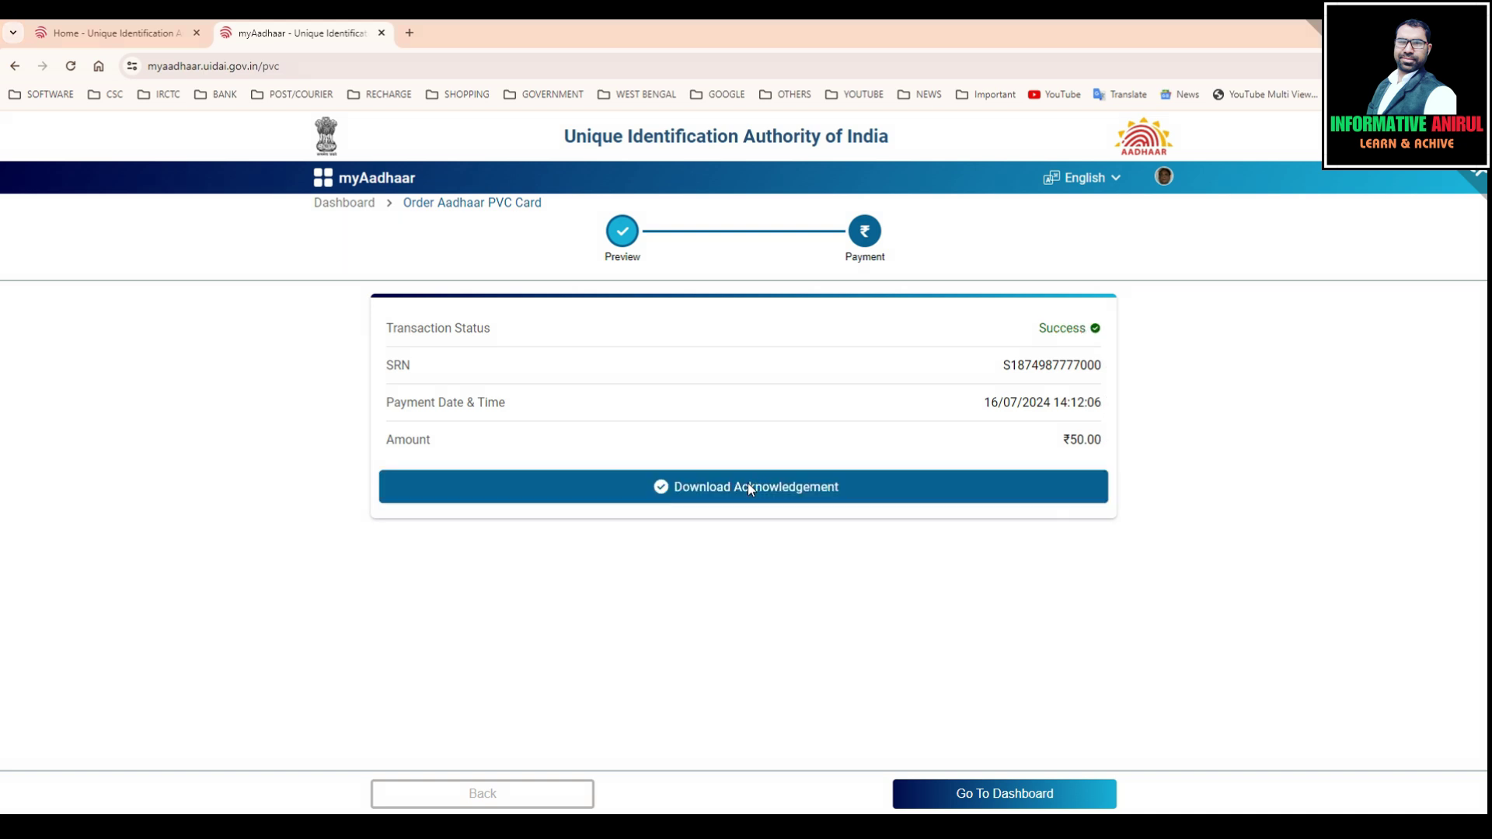
# - Download the PVC card order's acknowledgement slip to the Desktop as an Adobe Acrobat Document
pyautogui.click(748, 487)
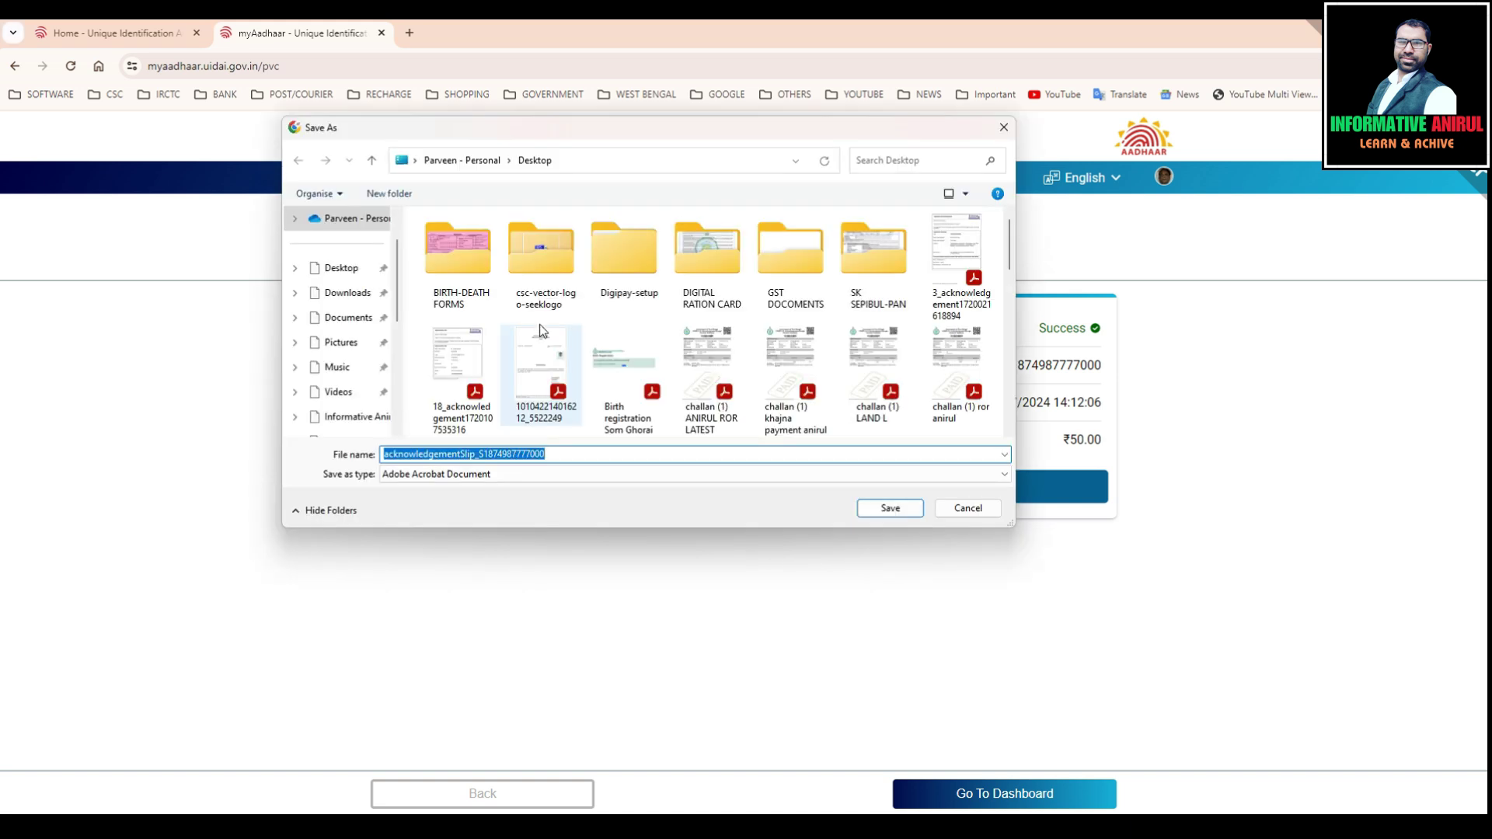
pyautogui.click(579, 455)
pyautogui.press('Left')
pyautogui.press('Left')
pyautogui.press('Left')
pyautogui.press('Left')
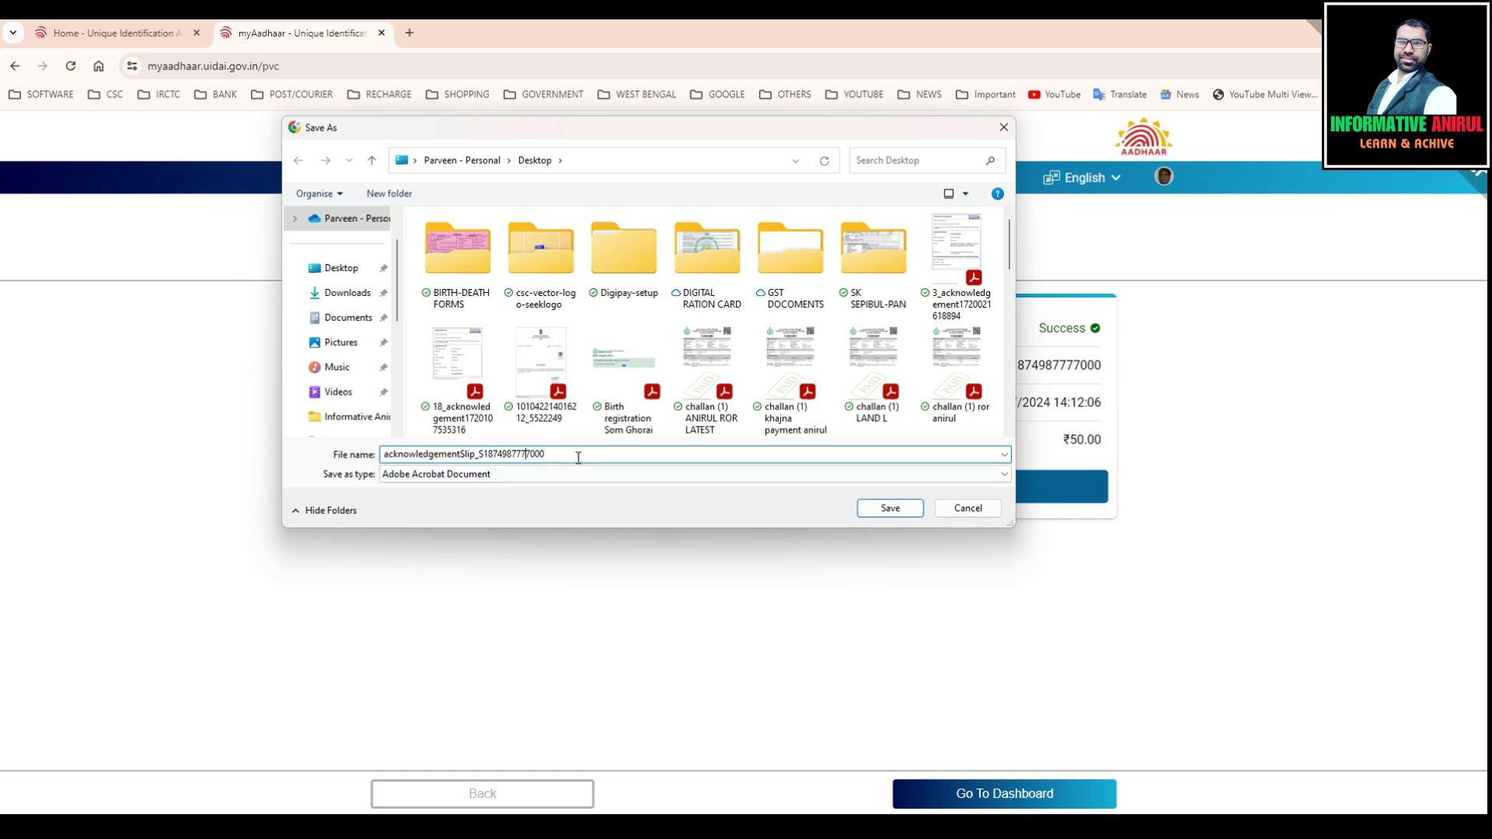
pyautogui.hotkey('shift', 'Home')
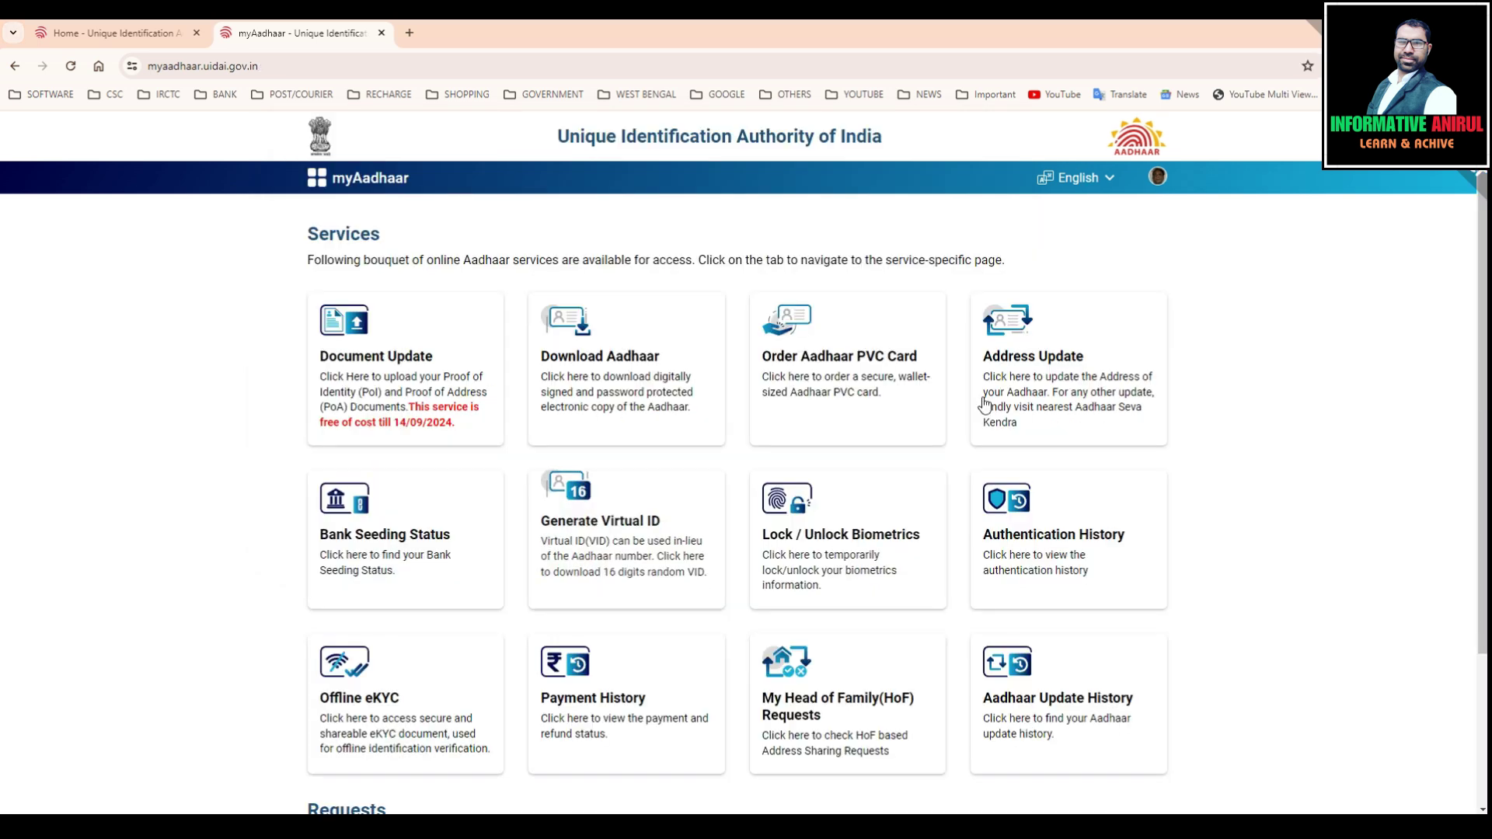
# - Check the Order Aadhaar PVC Card entry among the dashboard's requests and log out of myAadhaar
pyautogui.scroll(-3, 1331, 565)
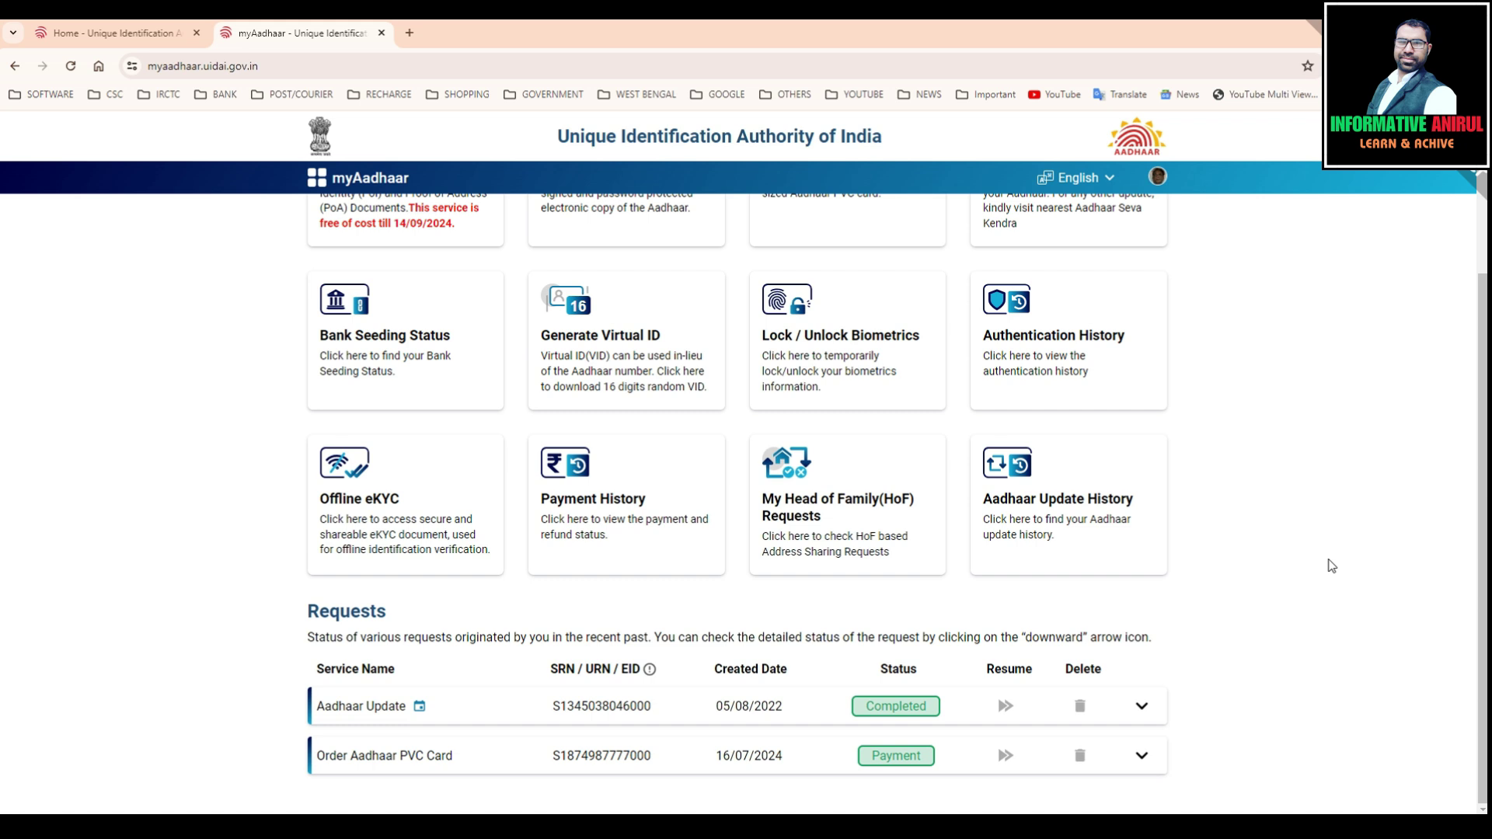
pyautogui.scroll(3, 1331, 565)
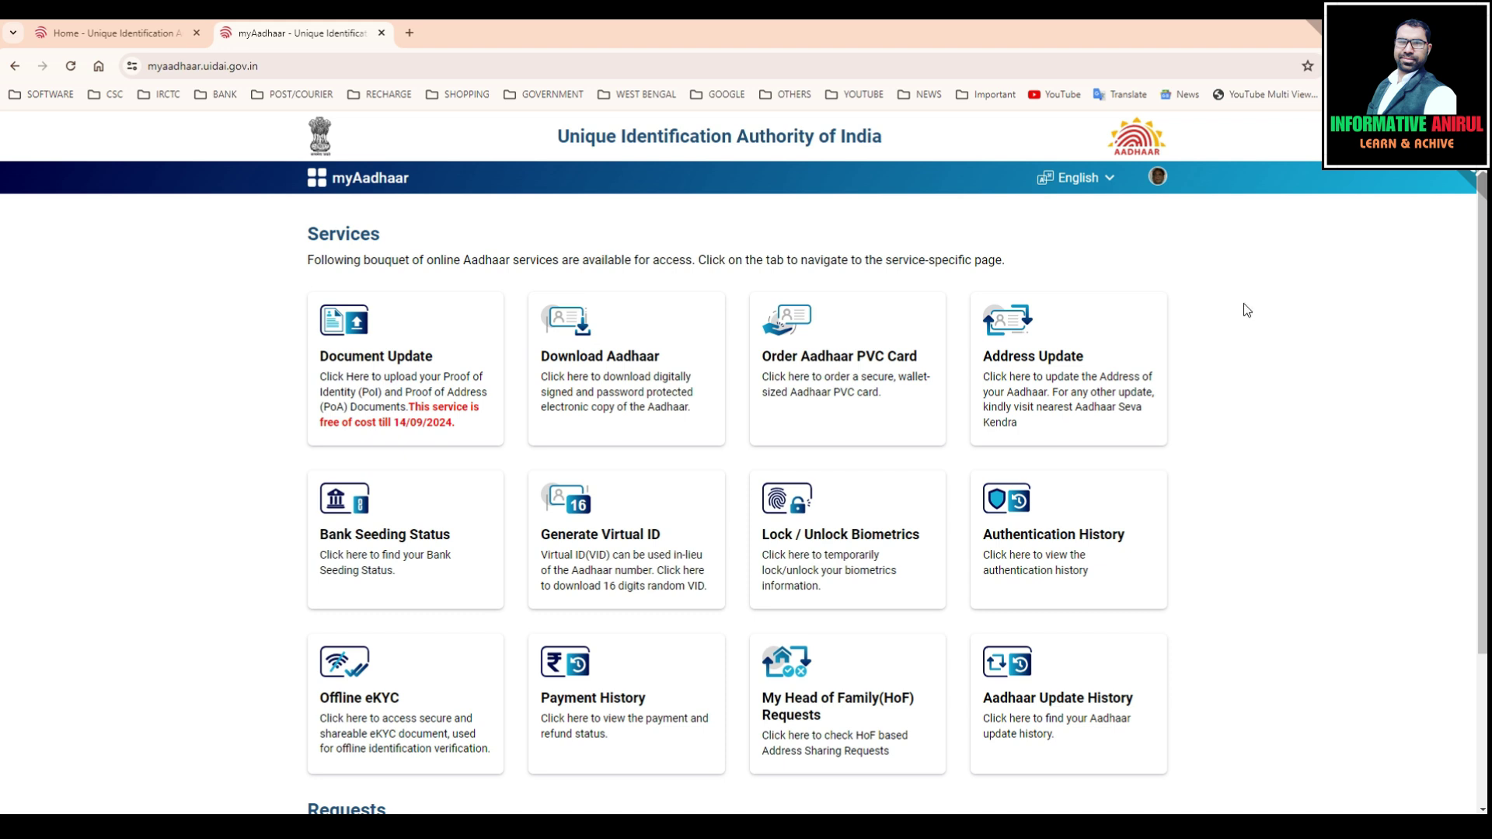
pyautogui.click(1157, 181)
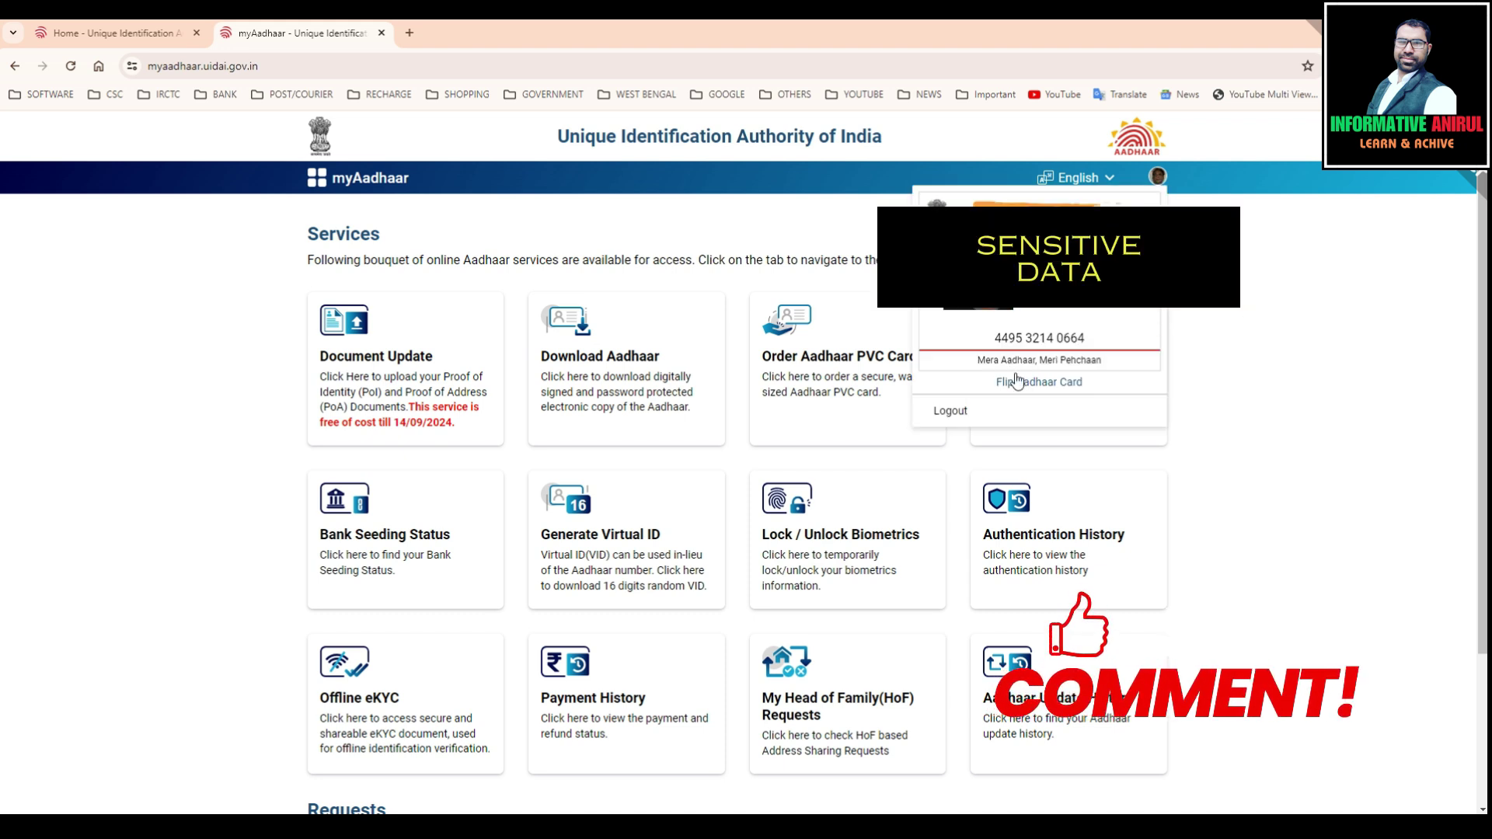
pyautogui.click(951, 411)
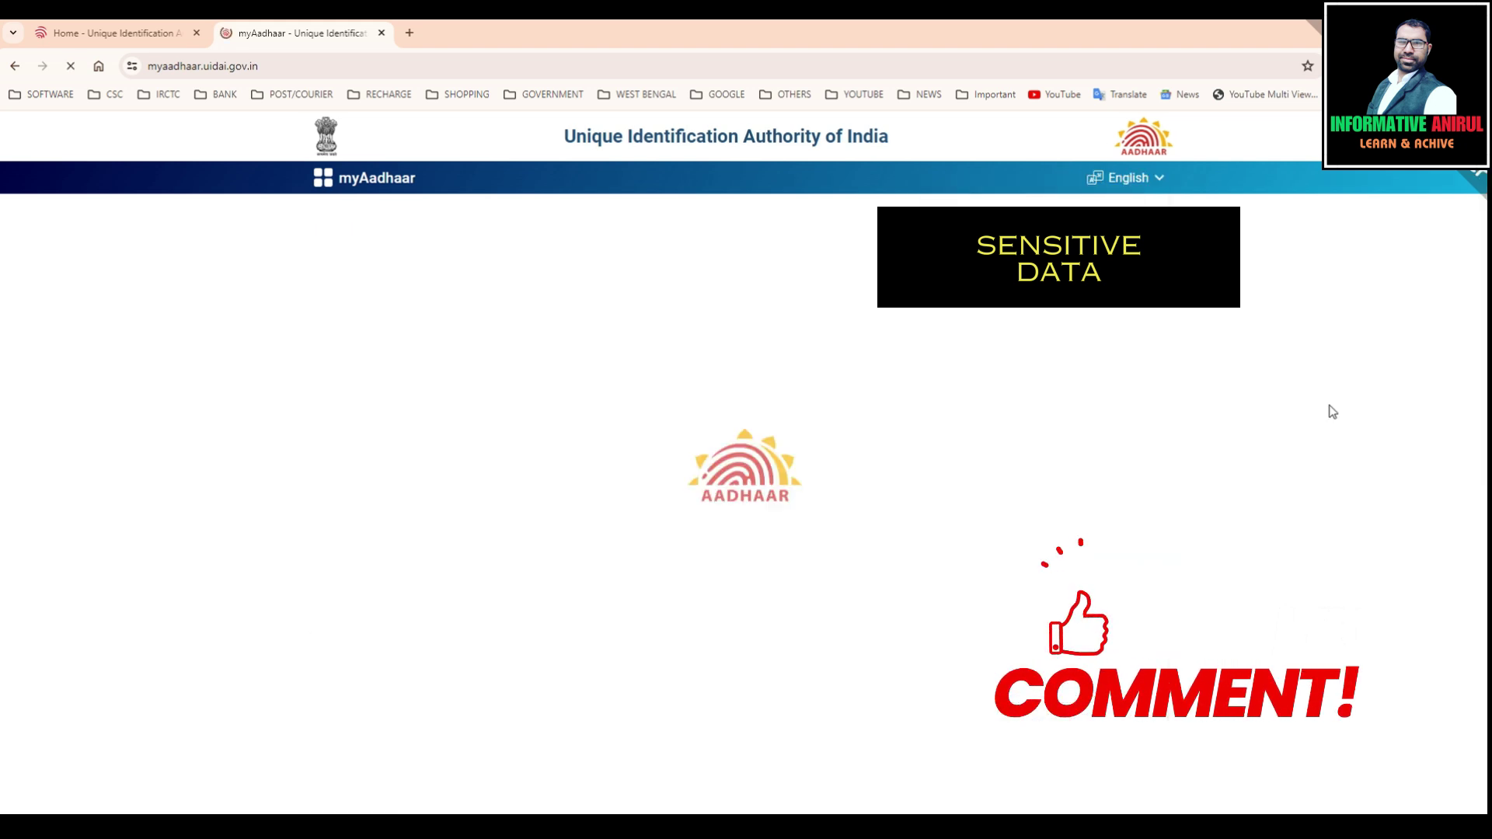